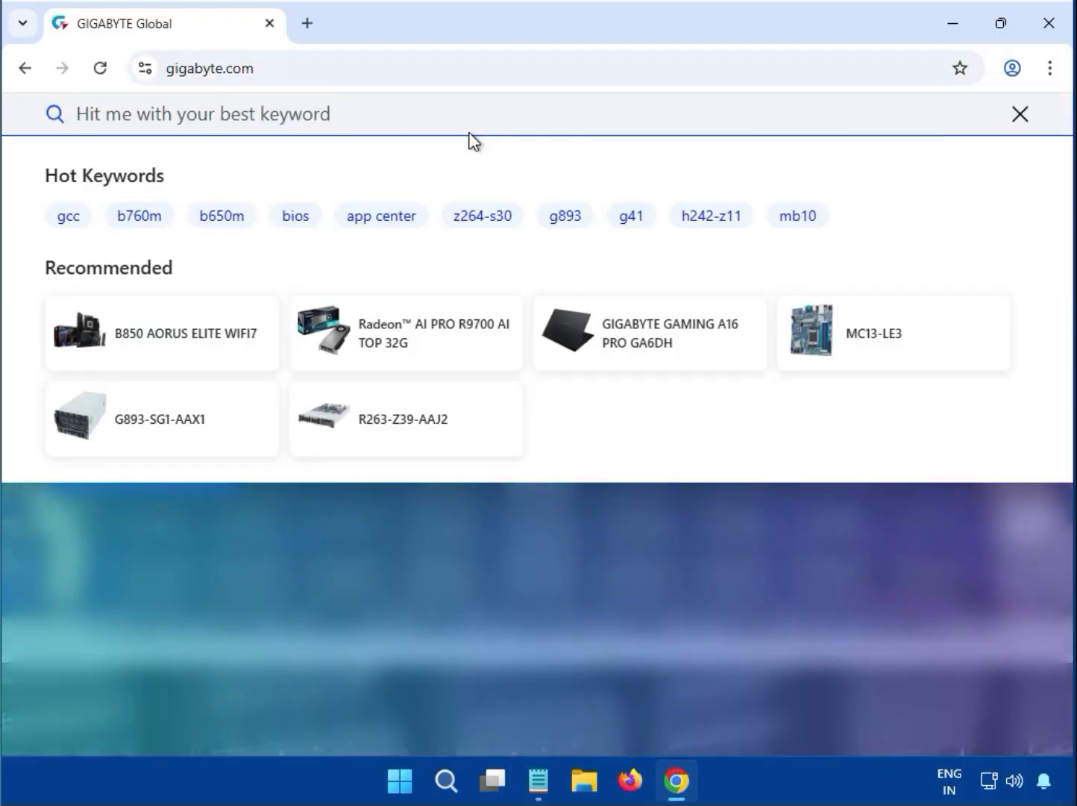
Search the GIGABYTE site for 'B760 DS3H GEN5'
text(B760 DS3H GEN5)
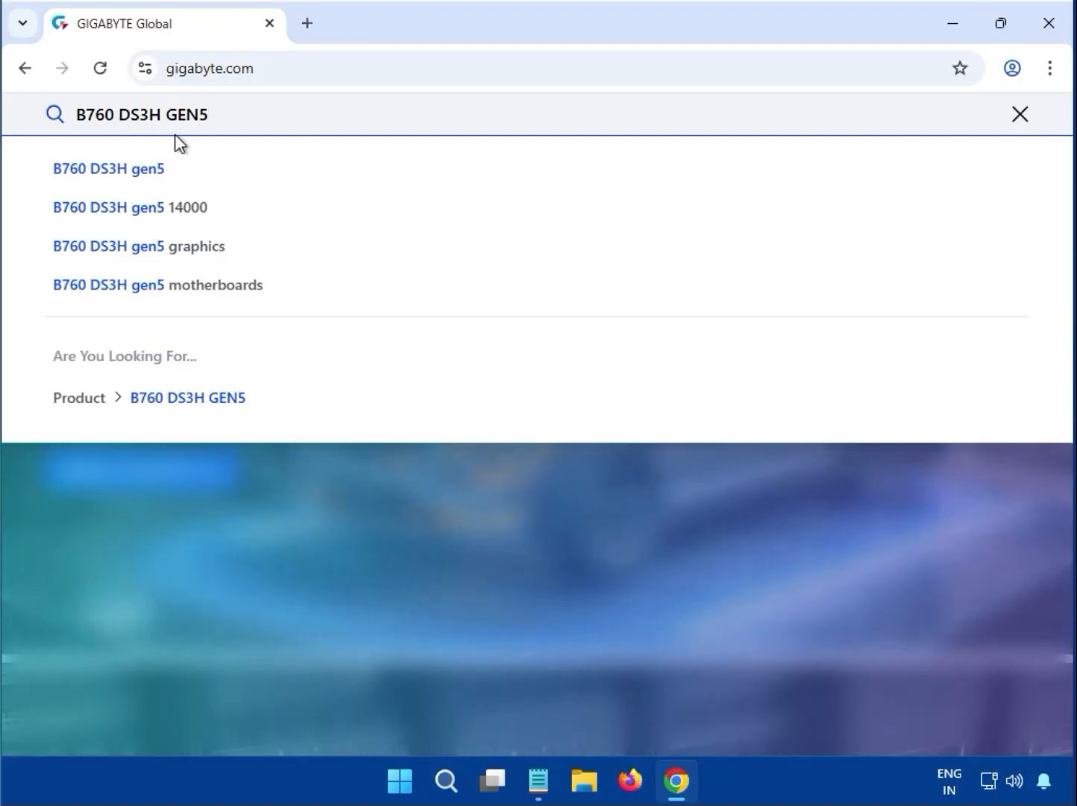
key(Return)
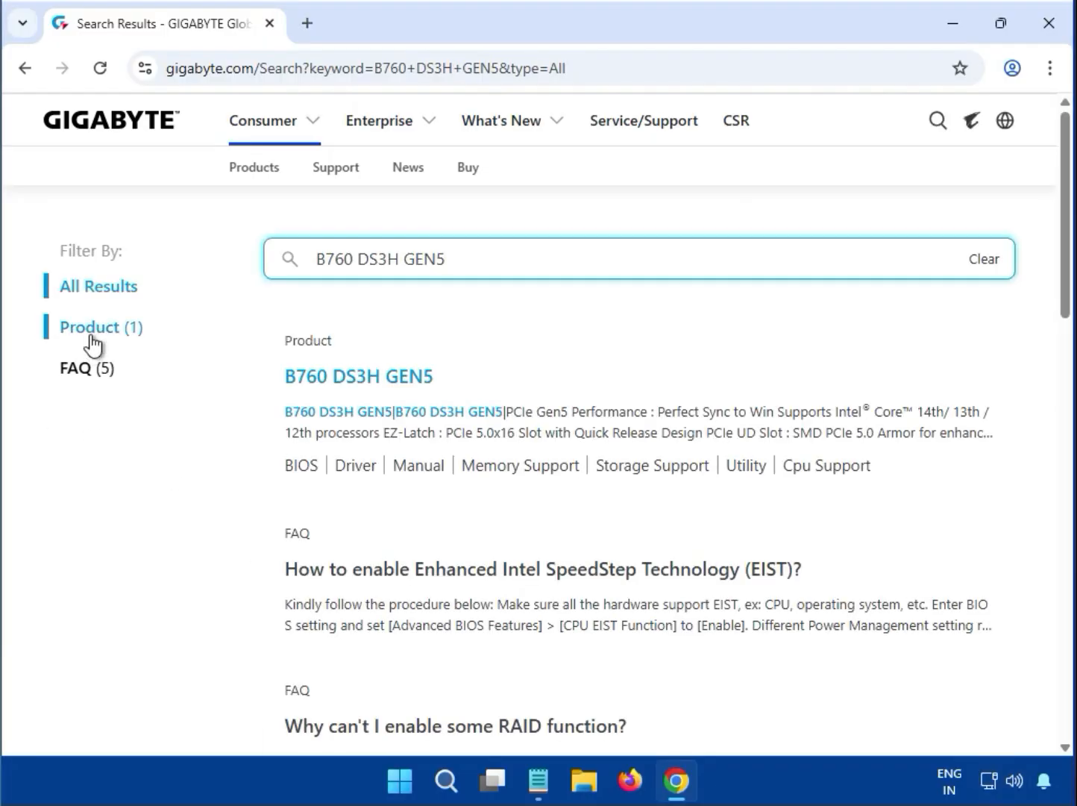
Filter the results to Product and open the B760 DS3H GEN5 page in a new tab
click(89, 335)
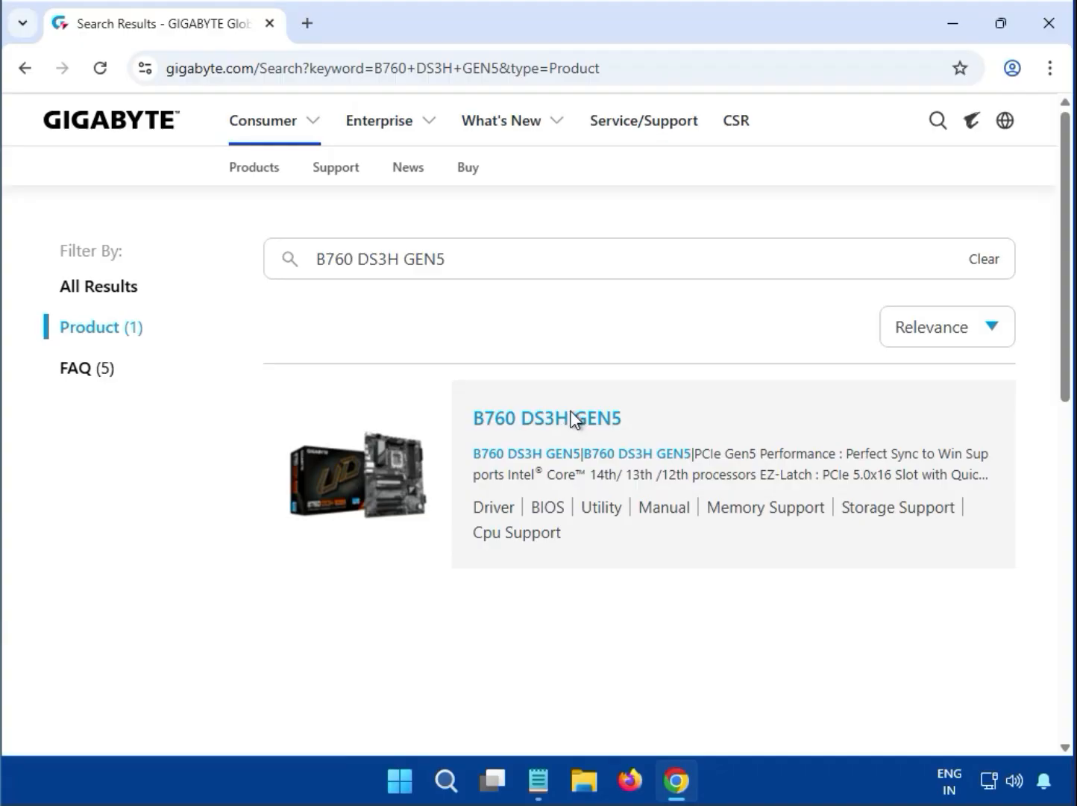
click(573, 420)
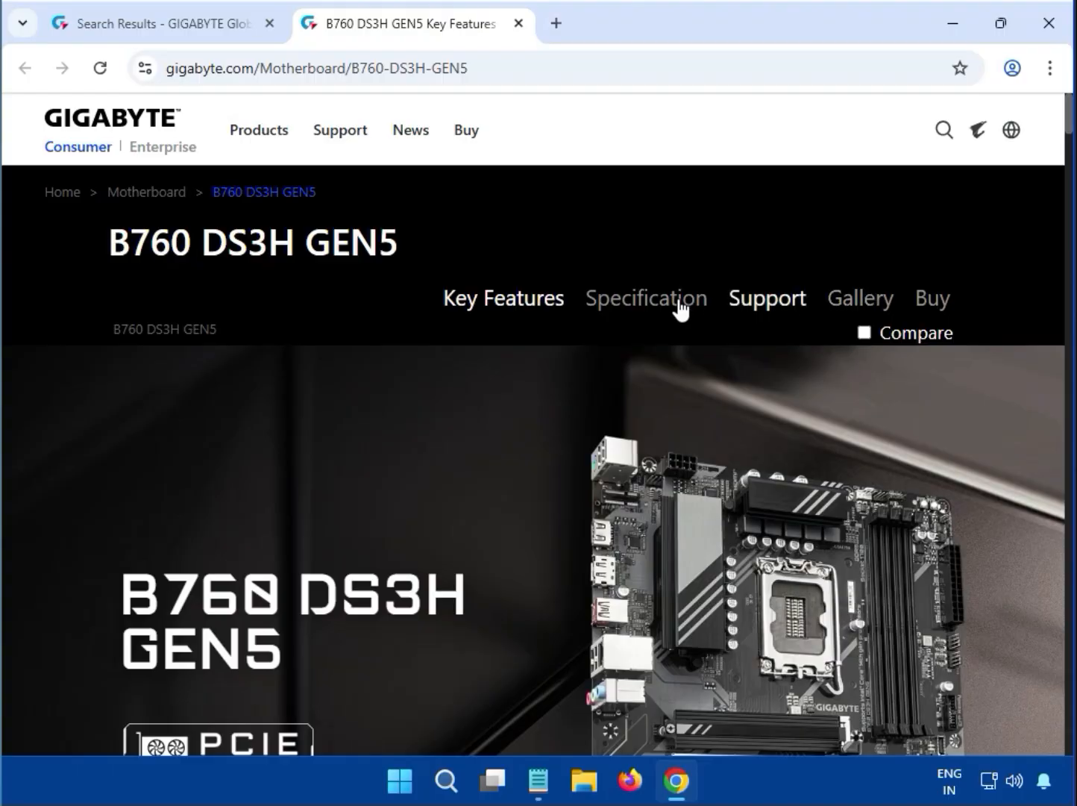
Show the board's support drivers filtered to Windows 11 64bit
click(745, 307)
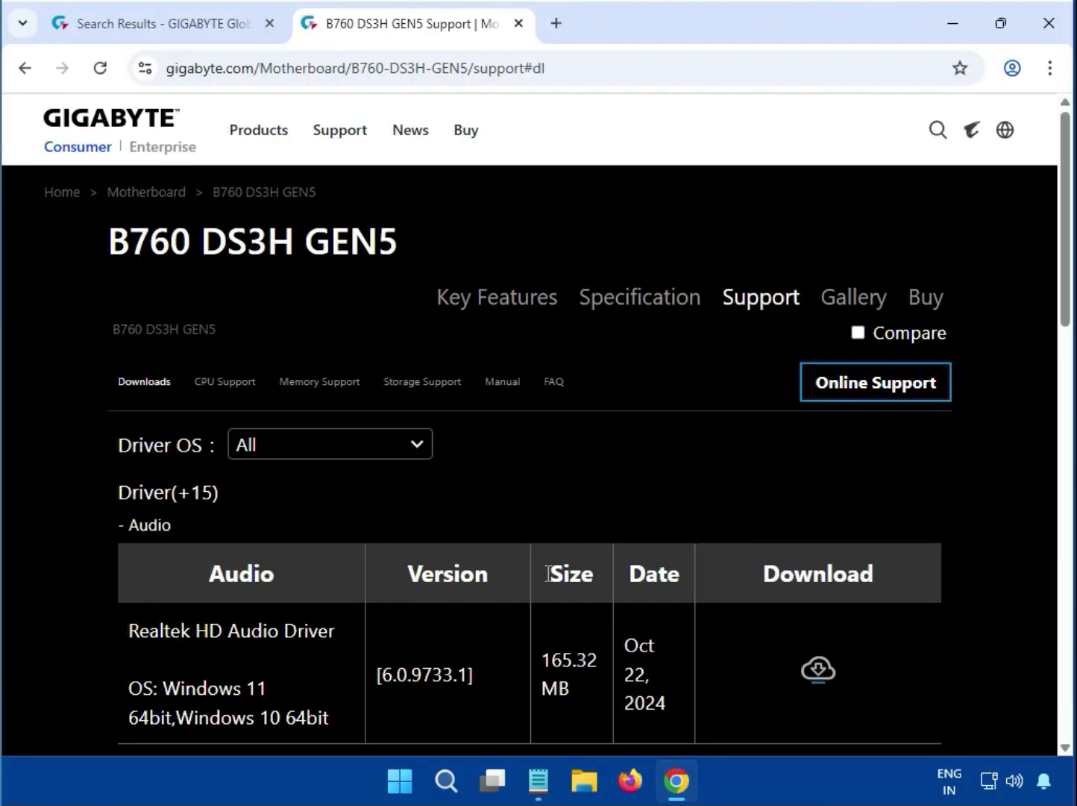
click(402, 448)
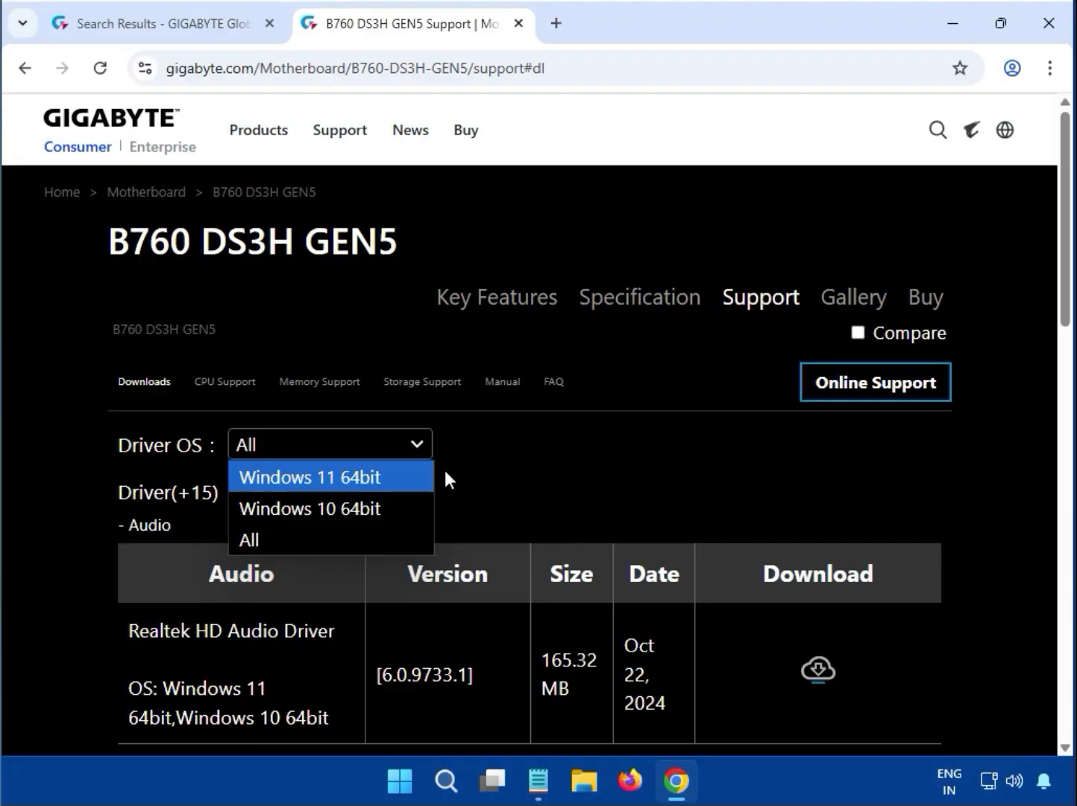
click(380, 484)
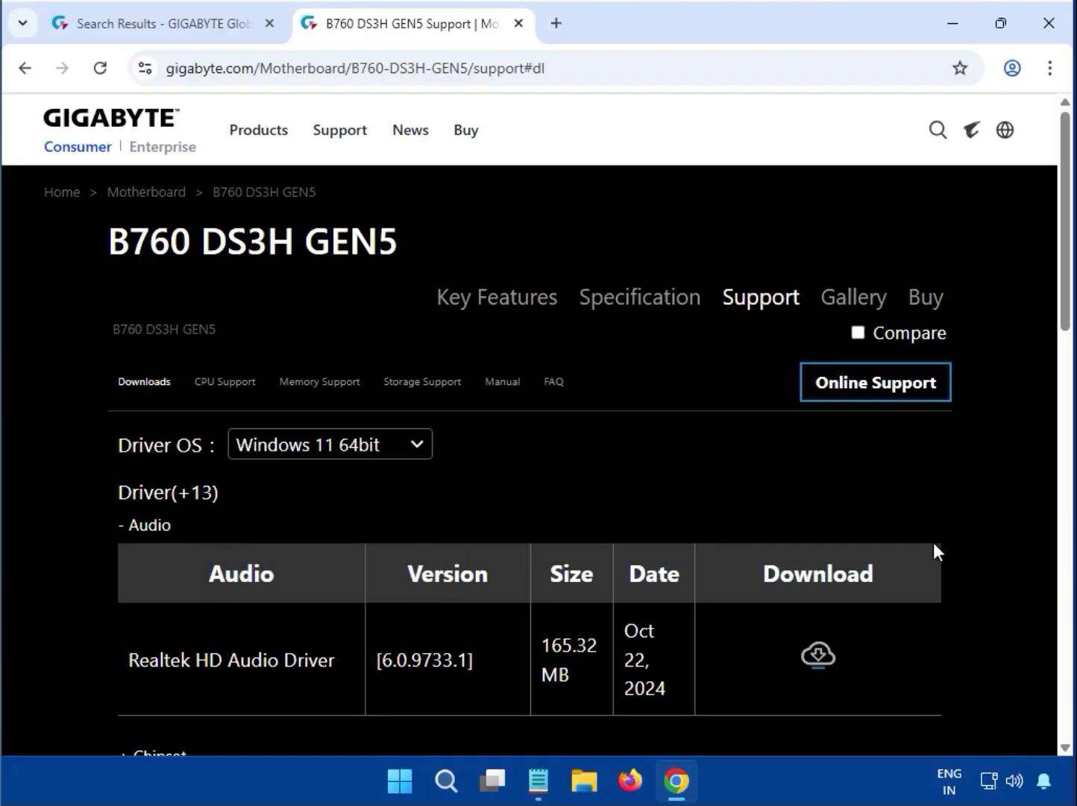
Download the Realtek HD Audio Driver 6.0.9733.1
scroll(928, 578, down, 6)
scroll(917, 601, up, 6)
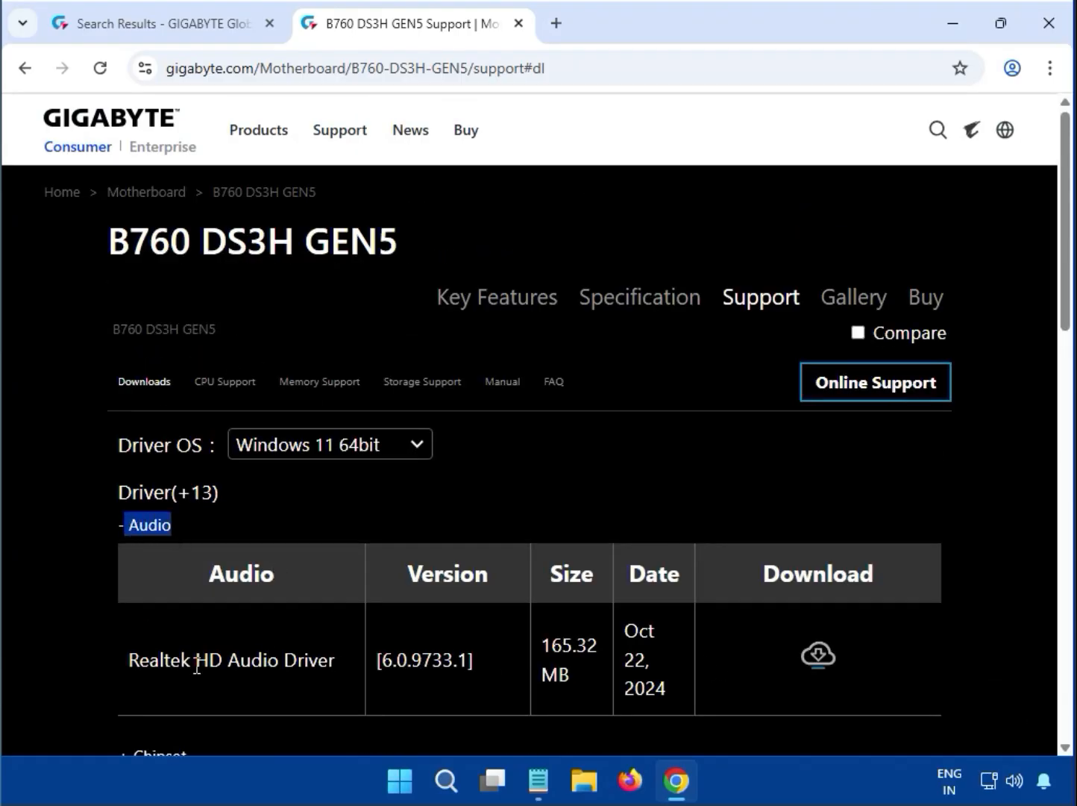
drag(196, 667, 653, 665)
click(819, 656)
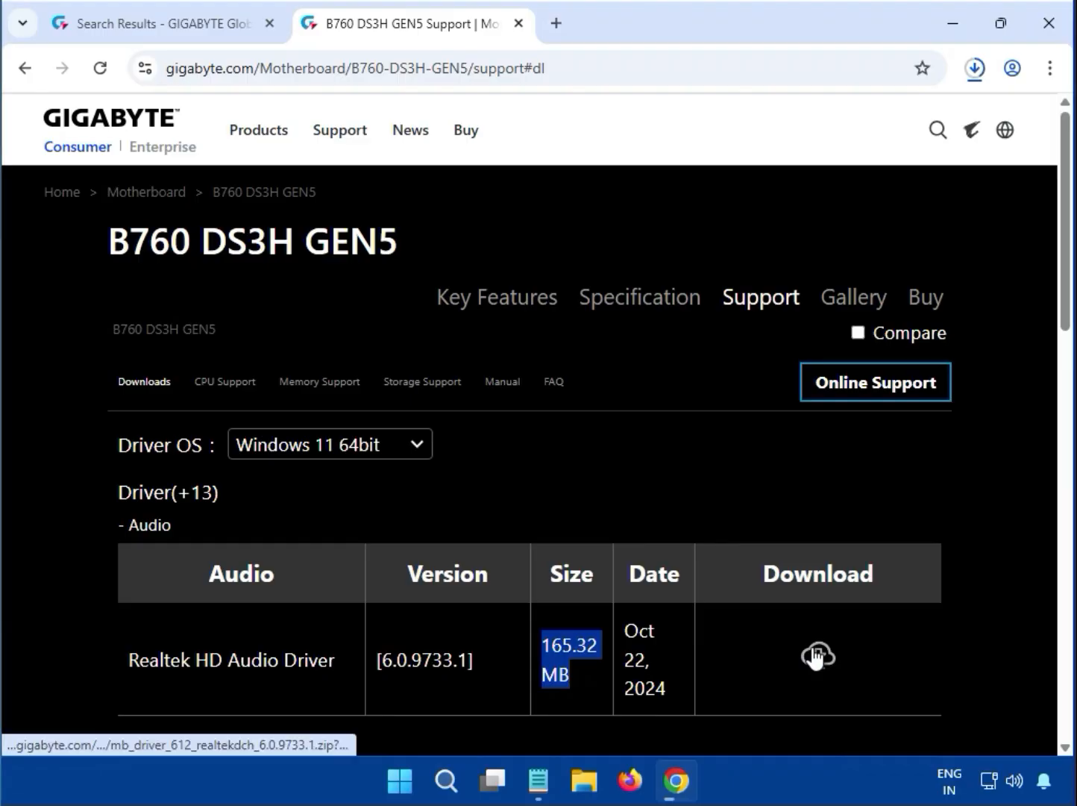
Open the audio driver zip in 7-Zip and run mb_driver_612_realtekdch_6.0.9733.1.exe
click(818, 658)
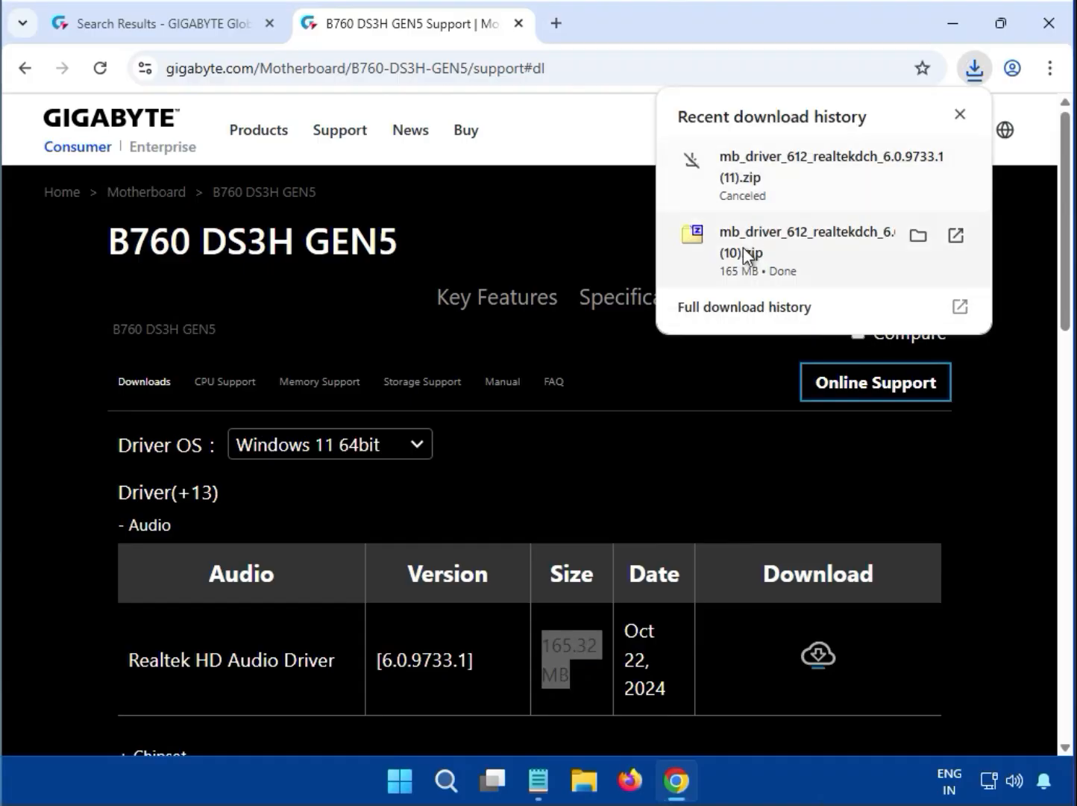
click(785, 247)
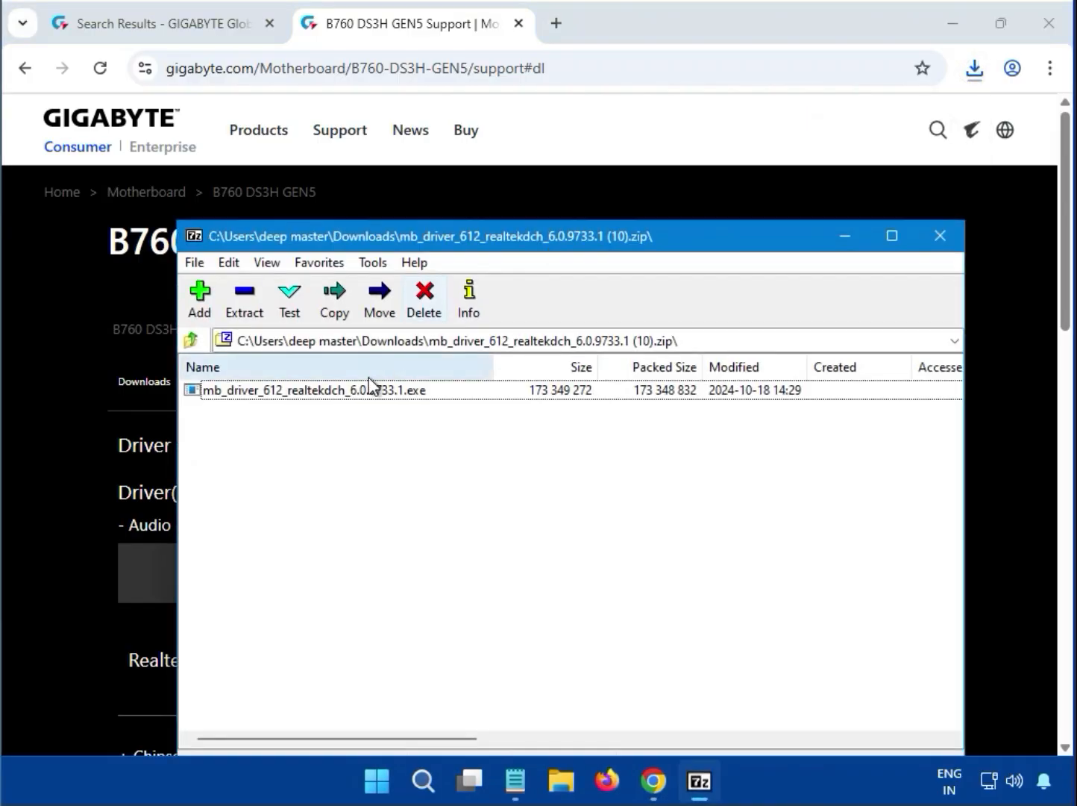
double_click(336, 388)
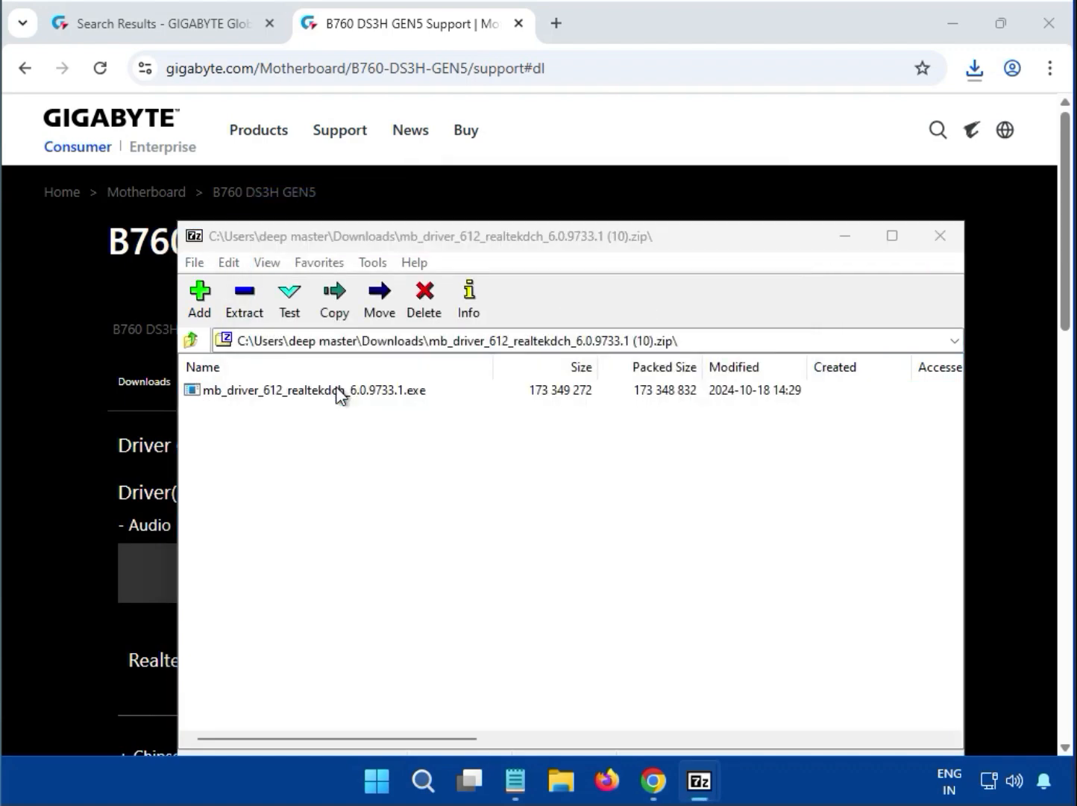
click(340, 391)
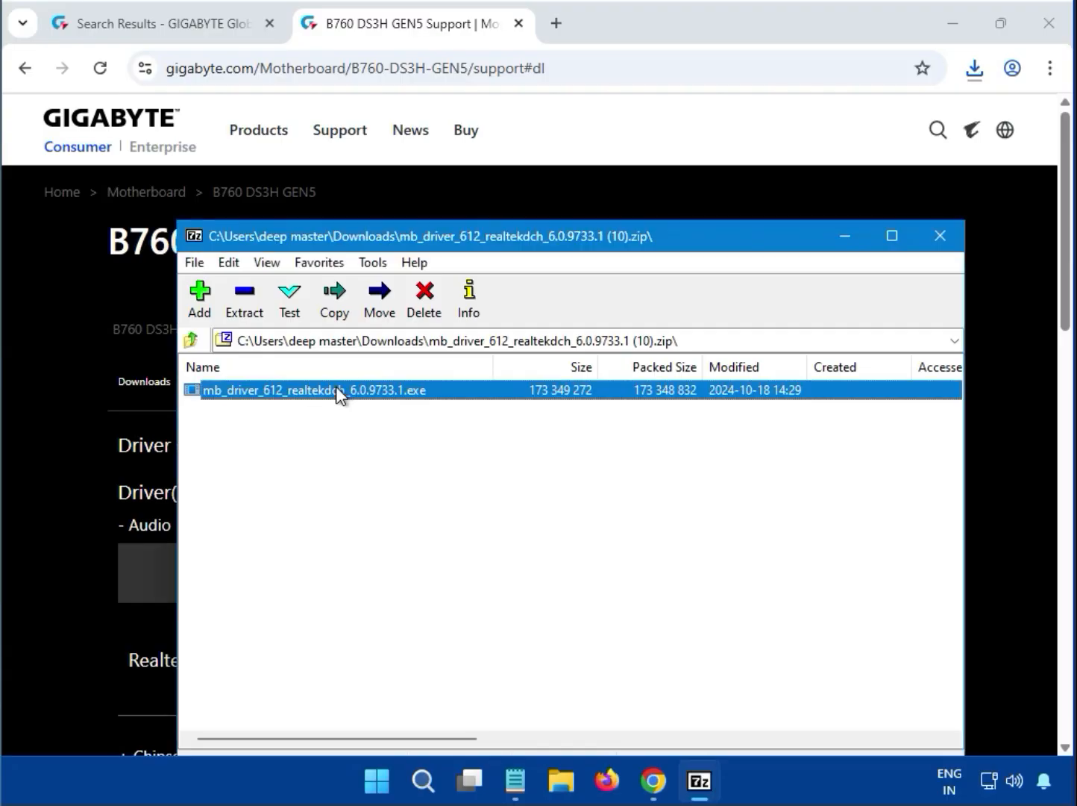
double_click(335, 390)
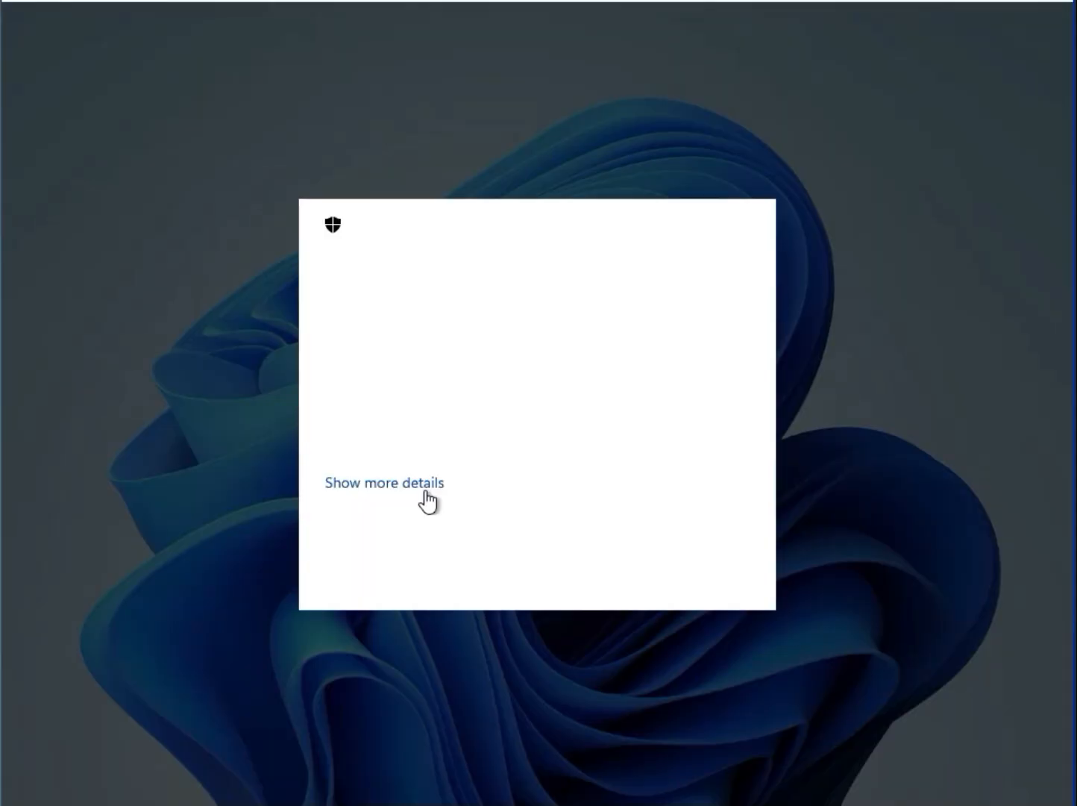
Approve the 7z Setup SFX prompt so the Realtek audio driver 6.0.9733.1 installs
click(442, 566)
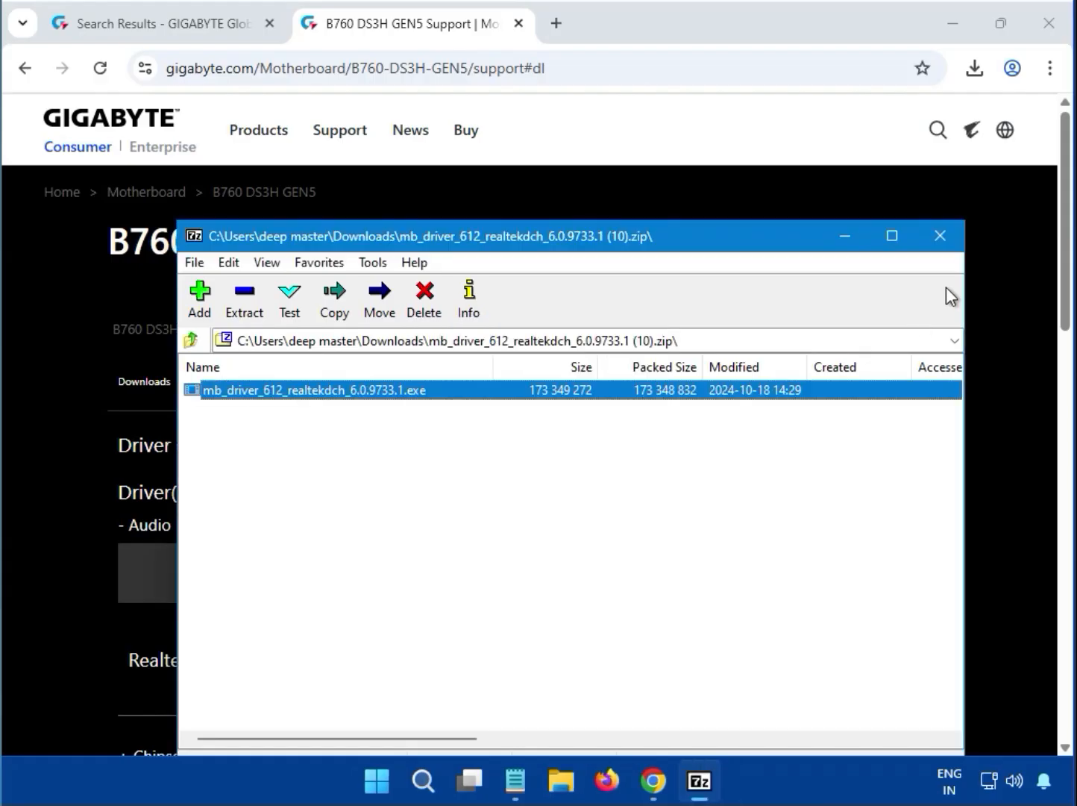
Close 7-Zip, expand Chipset, and download Intel INF installation 10.1.19199.8340
click(940, 235)
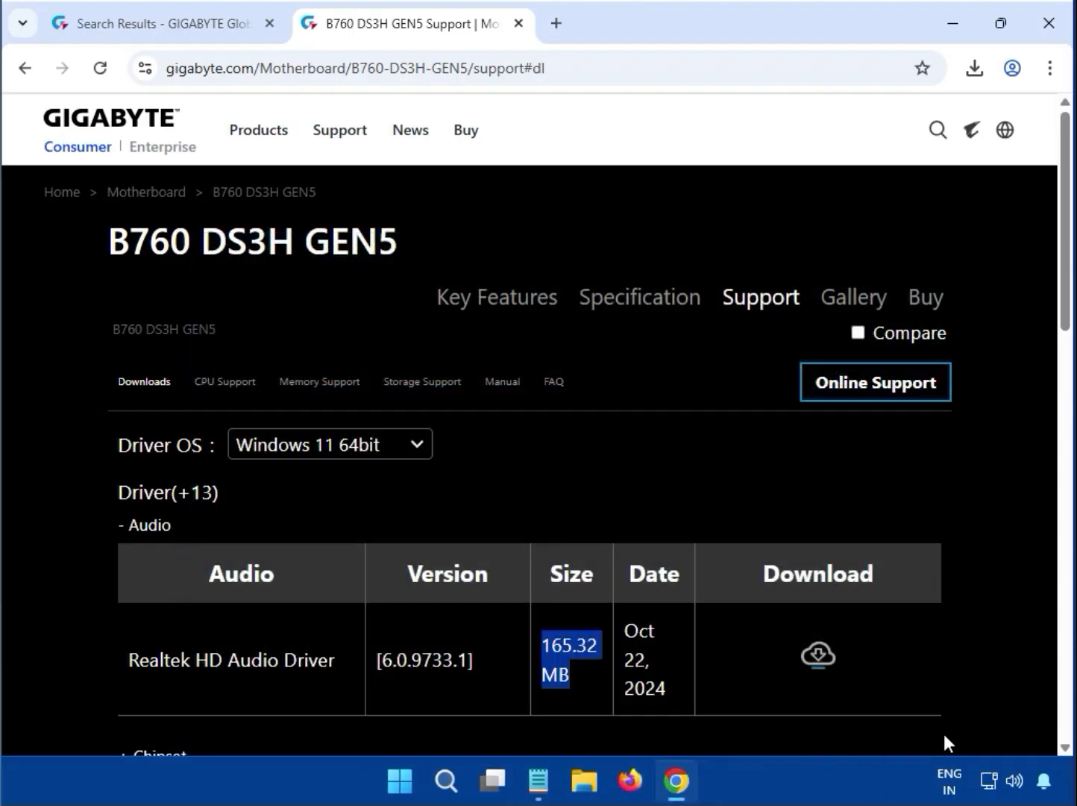
click(992, 623)
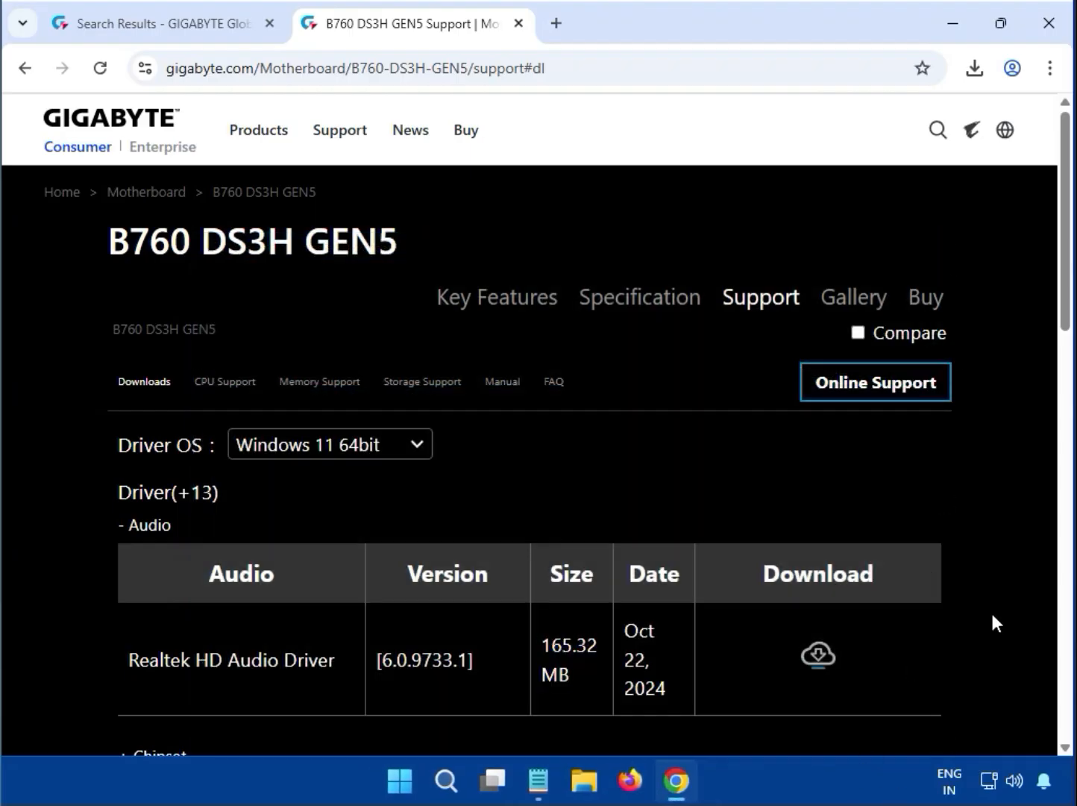
scroll(993, 623, down, 5)
scroll(992, 614, up, 1)
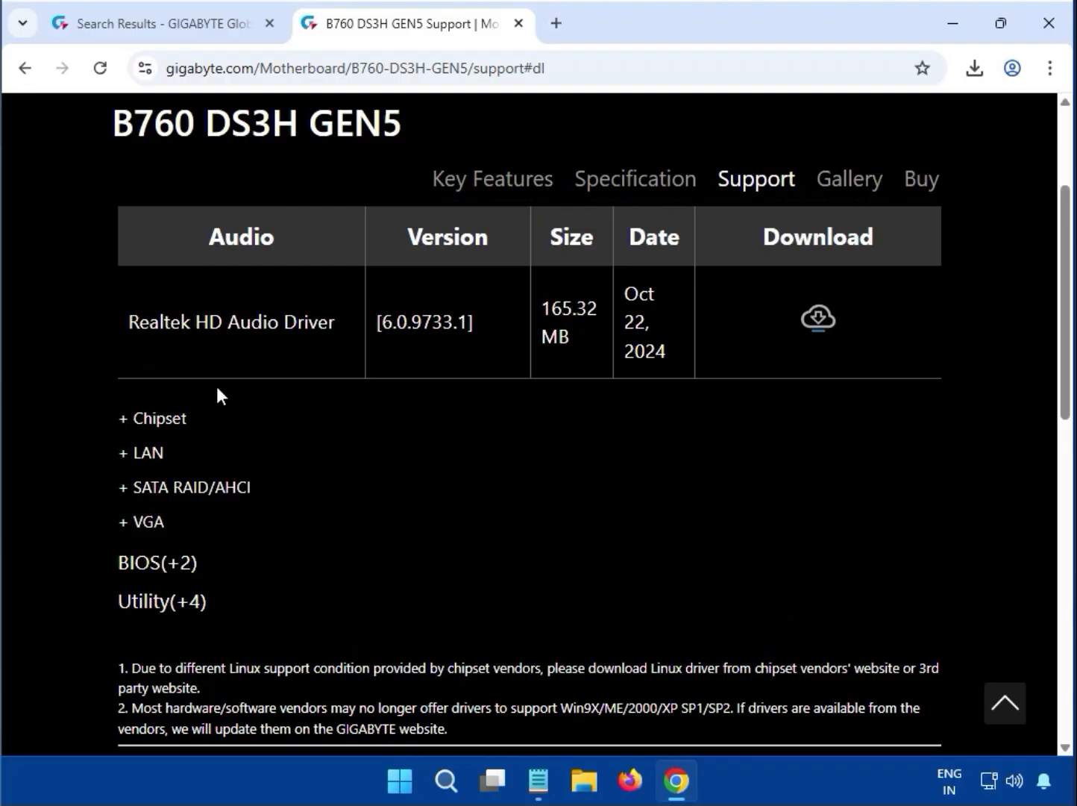
double_click(146, 419)
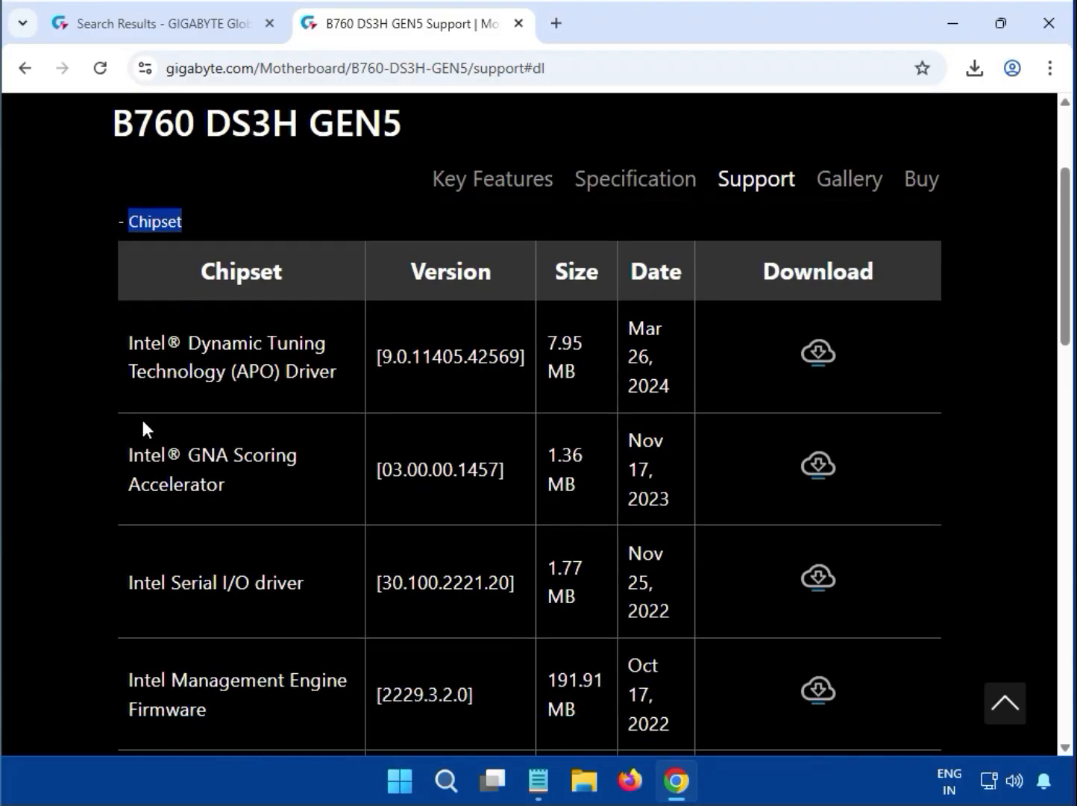
scroll(318, 553, down, 1)
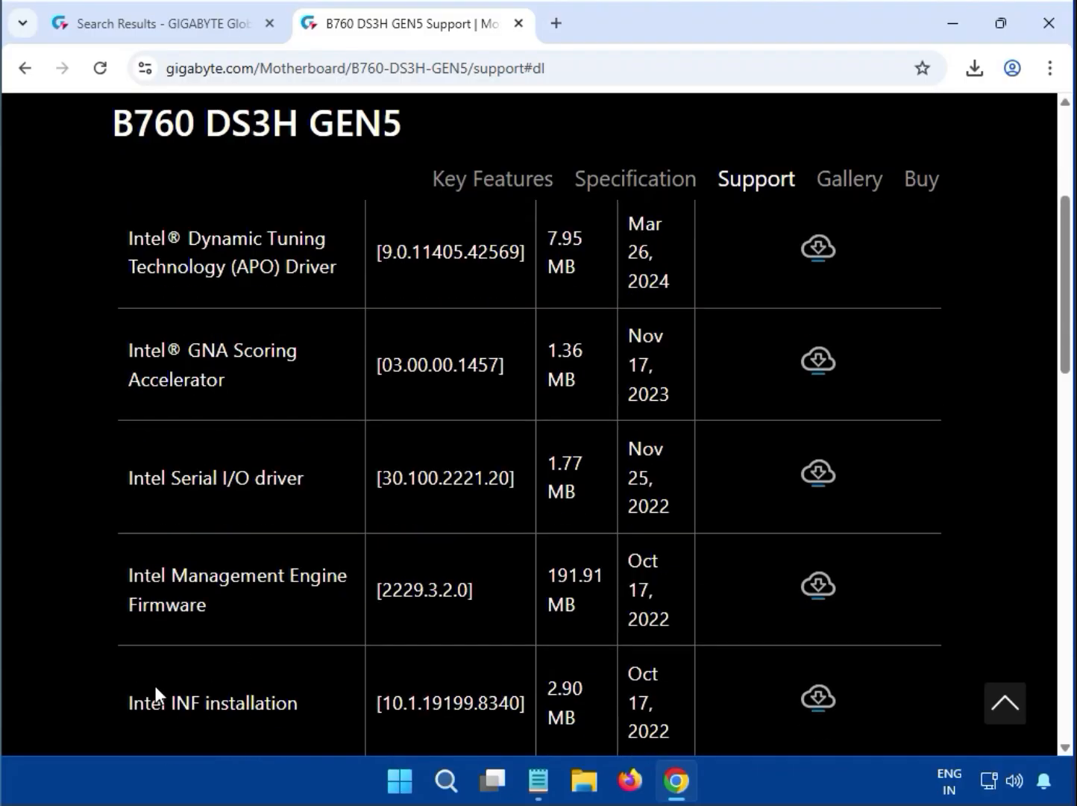
drag(125, 703, 299, 704)
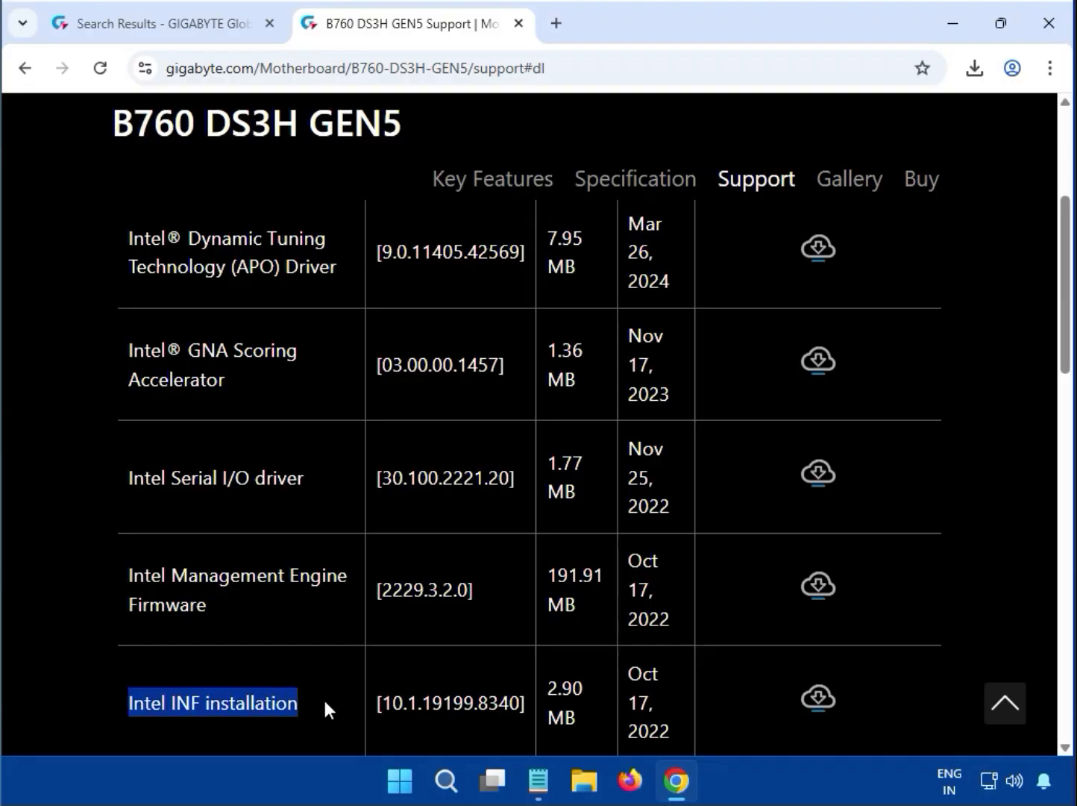
scroll(324, 696, down, 1)
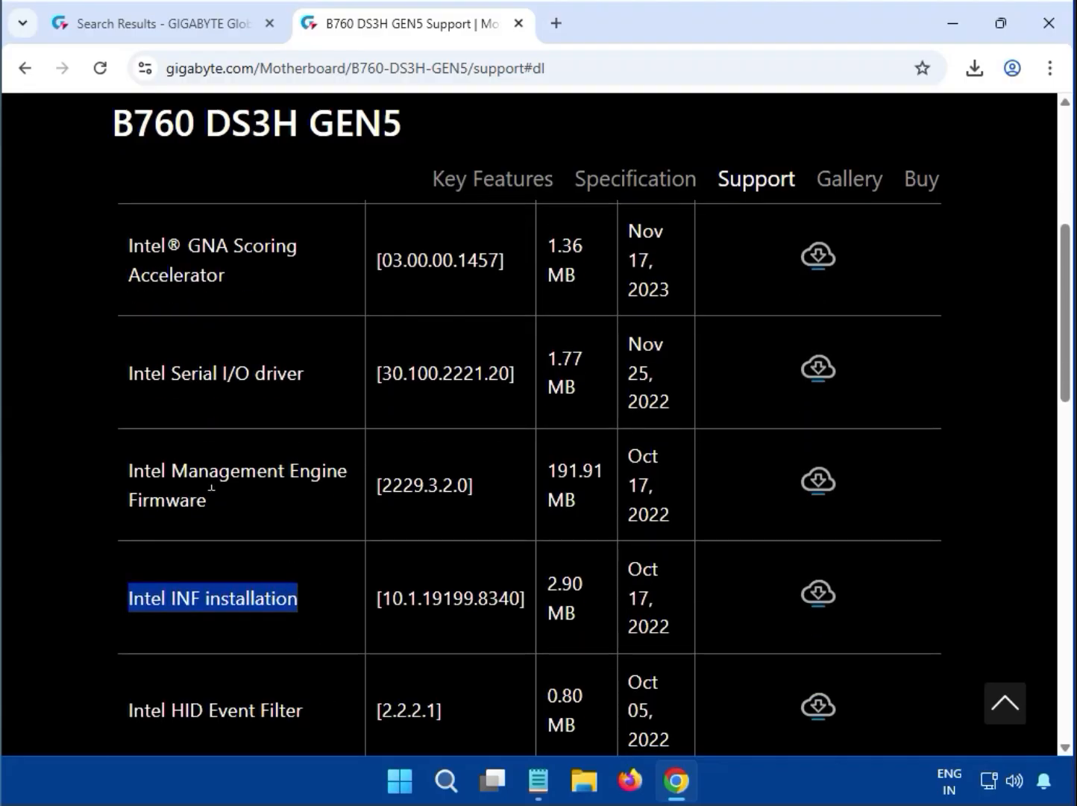
drag(129, 470, 225, 510)
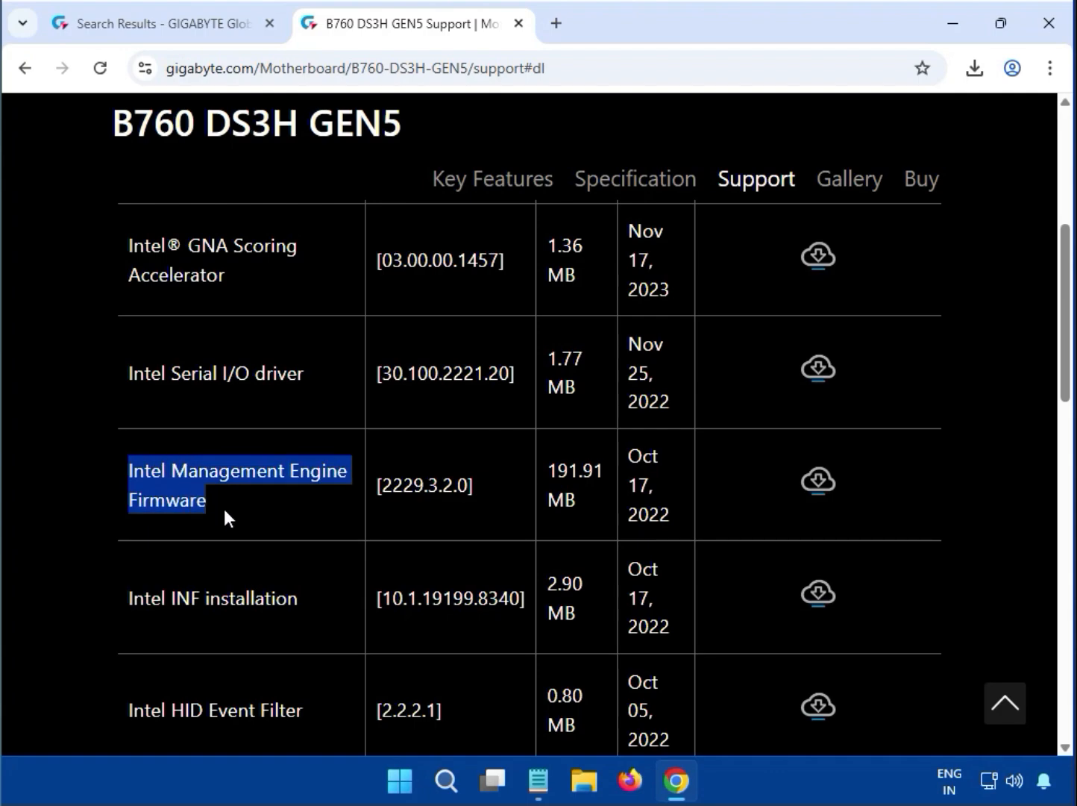
click(820, 593)
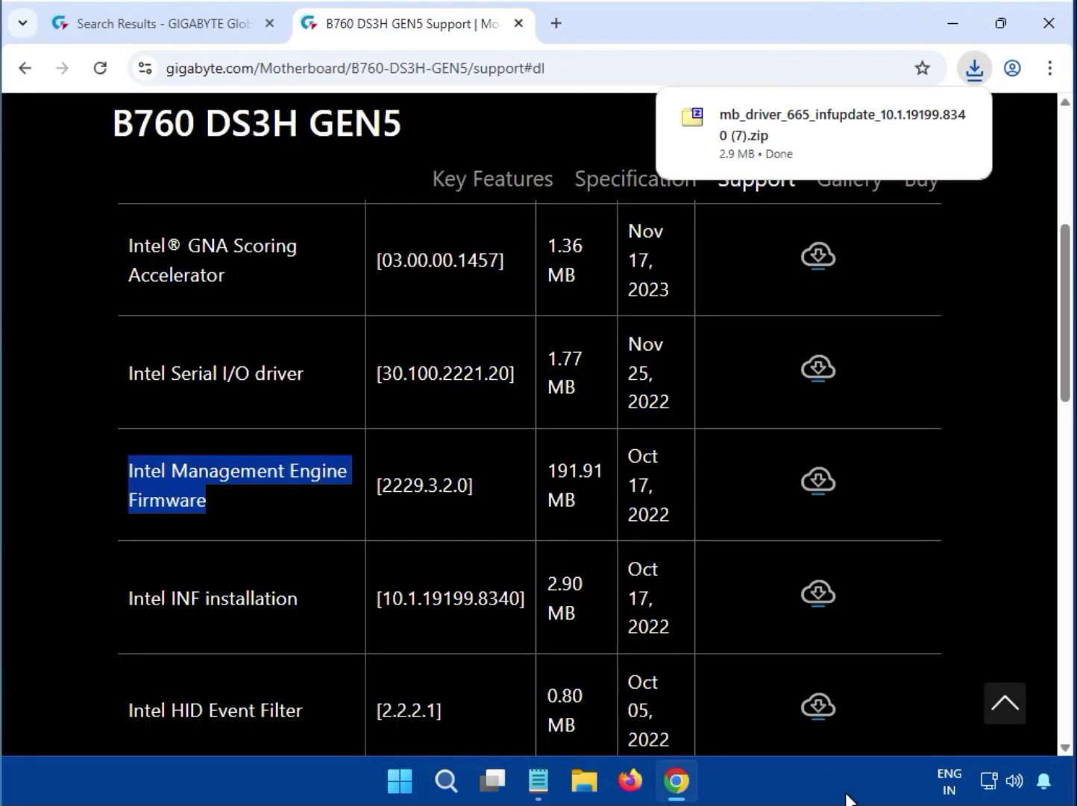
Open the INF zip in 7-Zip and run mb_driver_665_infupdate_10.1.19199.8340.exe
click(836, 131)
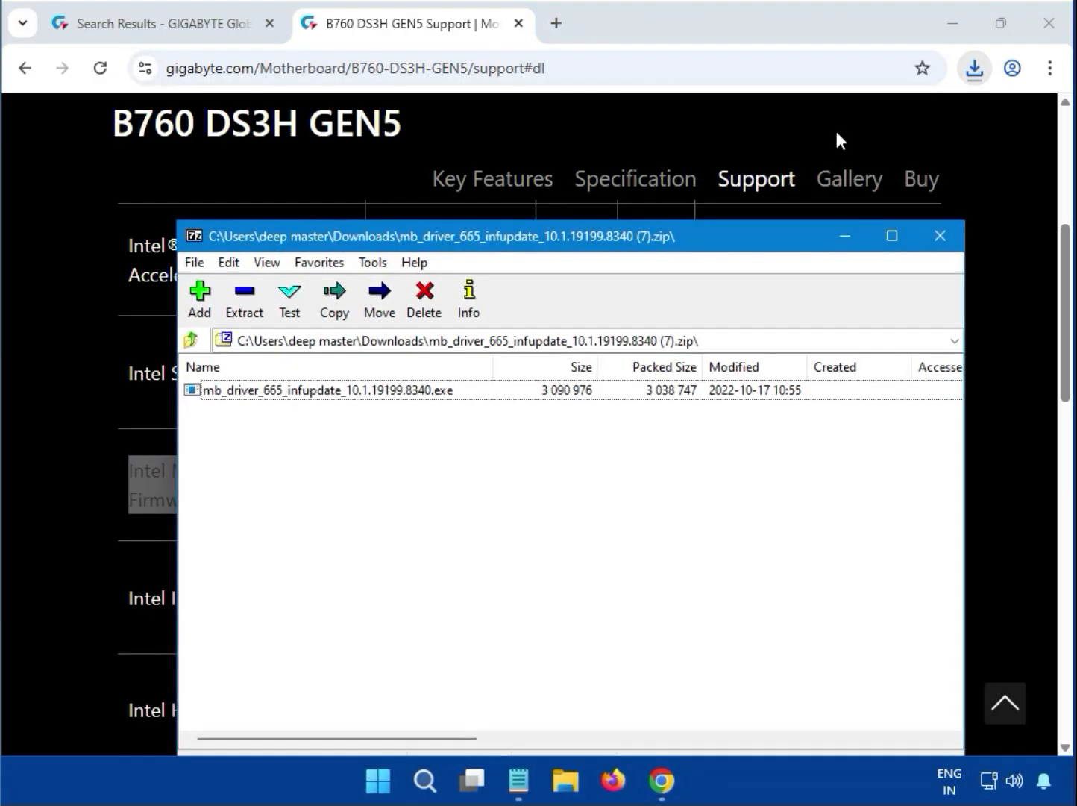
double_click(427, 389)
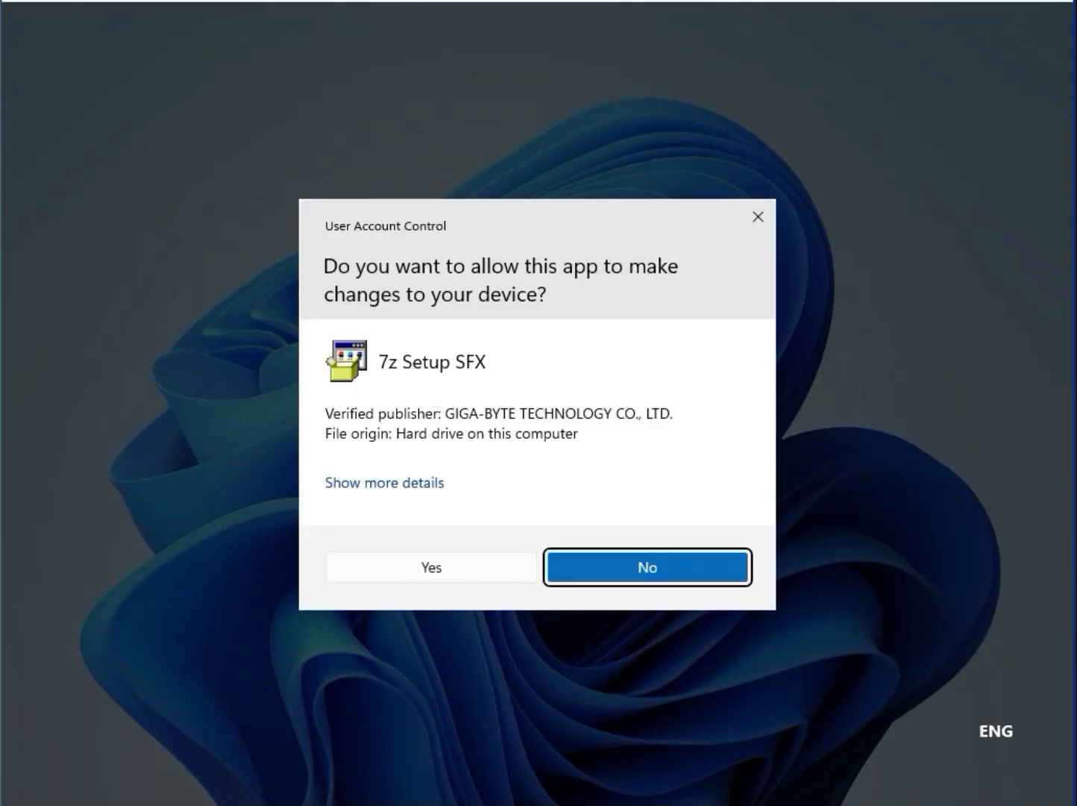
Approve the 7z Setup SFX prompt so the Intel INF update installs
click(423, 566)
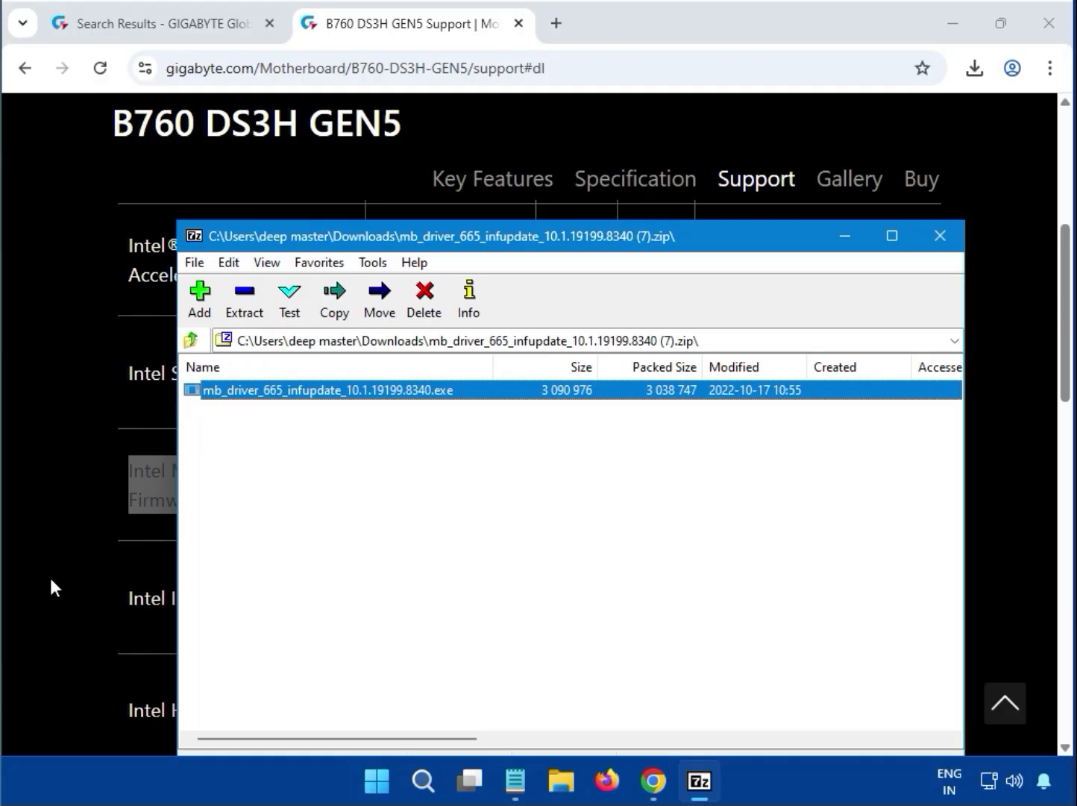
Close 7-Zip, expand LAN, and download Realtek LAN Driver 11.24.0318.2025 (10.22 MB)
click(954, 240)
scroll(1003, 306, down, 5)
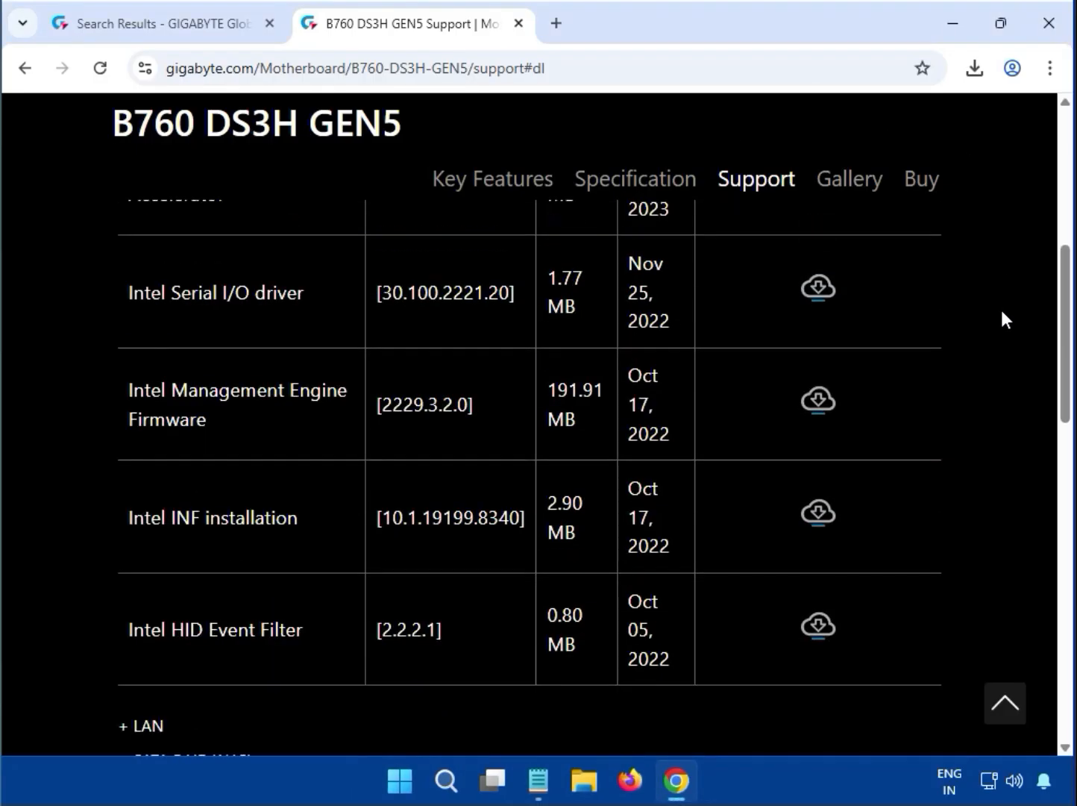
scroll(1002, 312, up, 10)
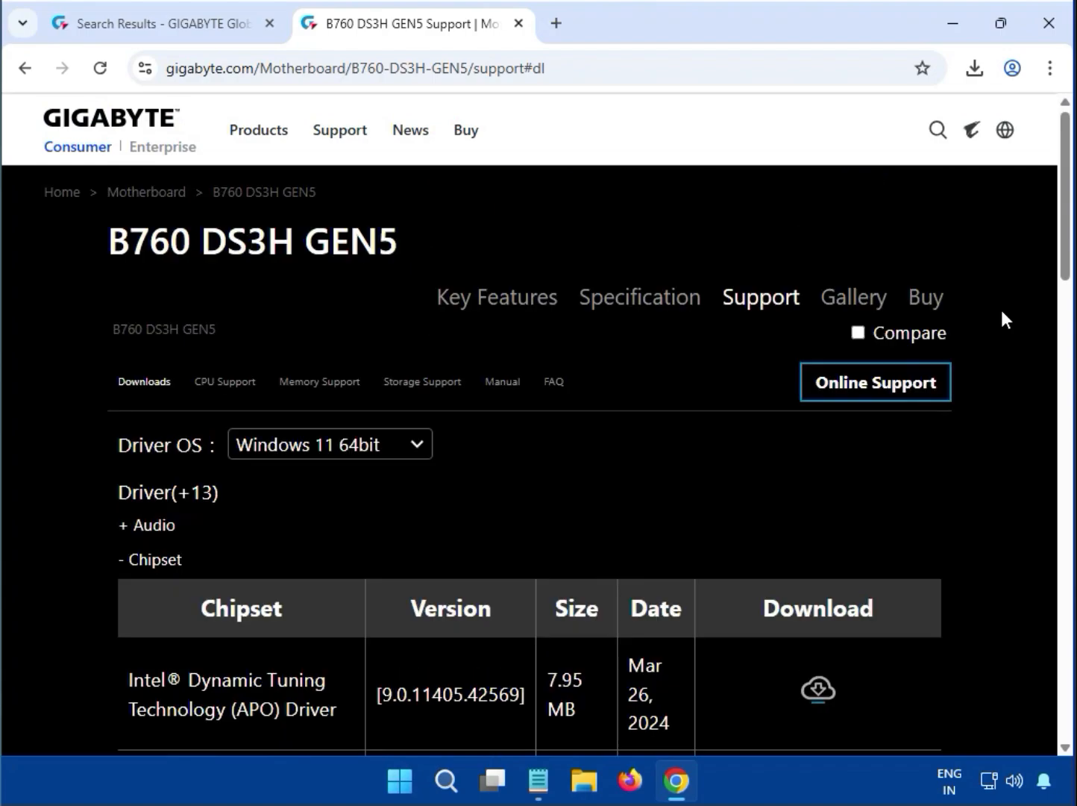
scroll(1003, 313, down, 5)
scroll(1001, 309, down, 6)
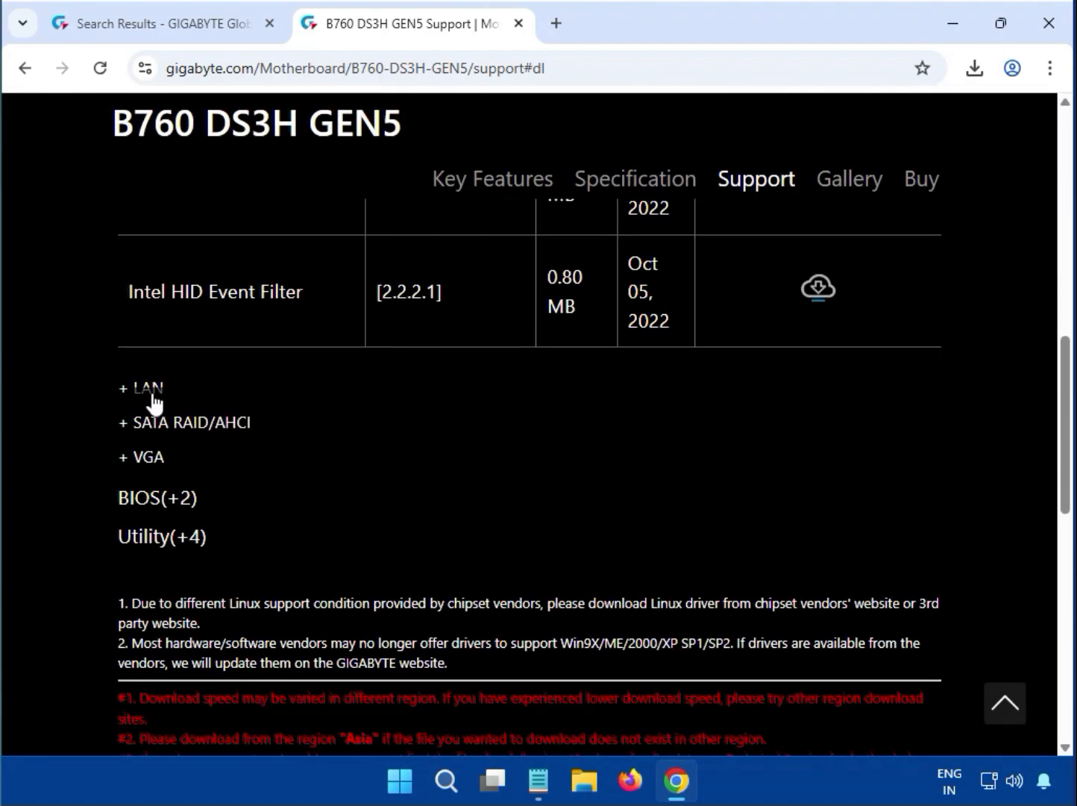
drag(165, 387, 139, 404)
scroll(138, 395, down, 4)
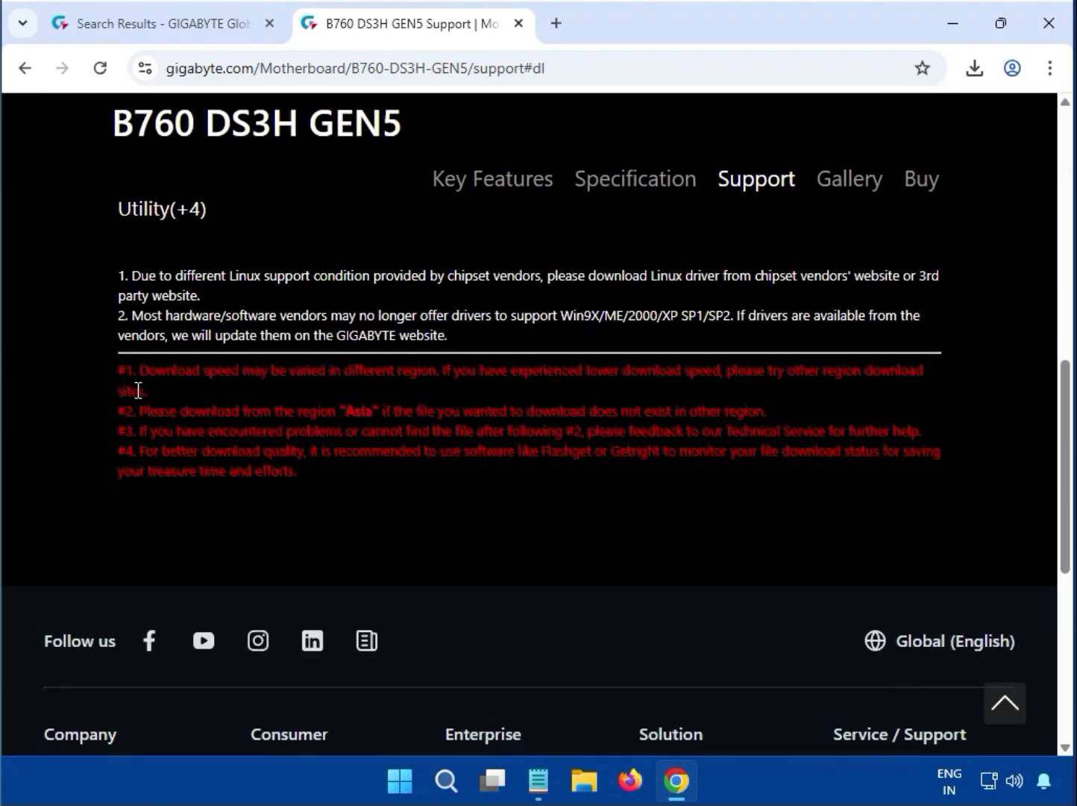
scroll(190, 398, up, 7)
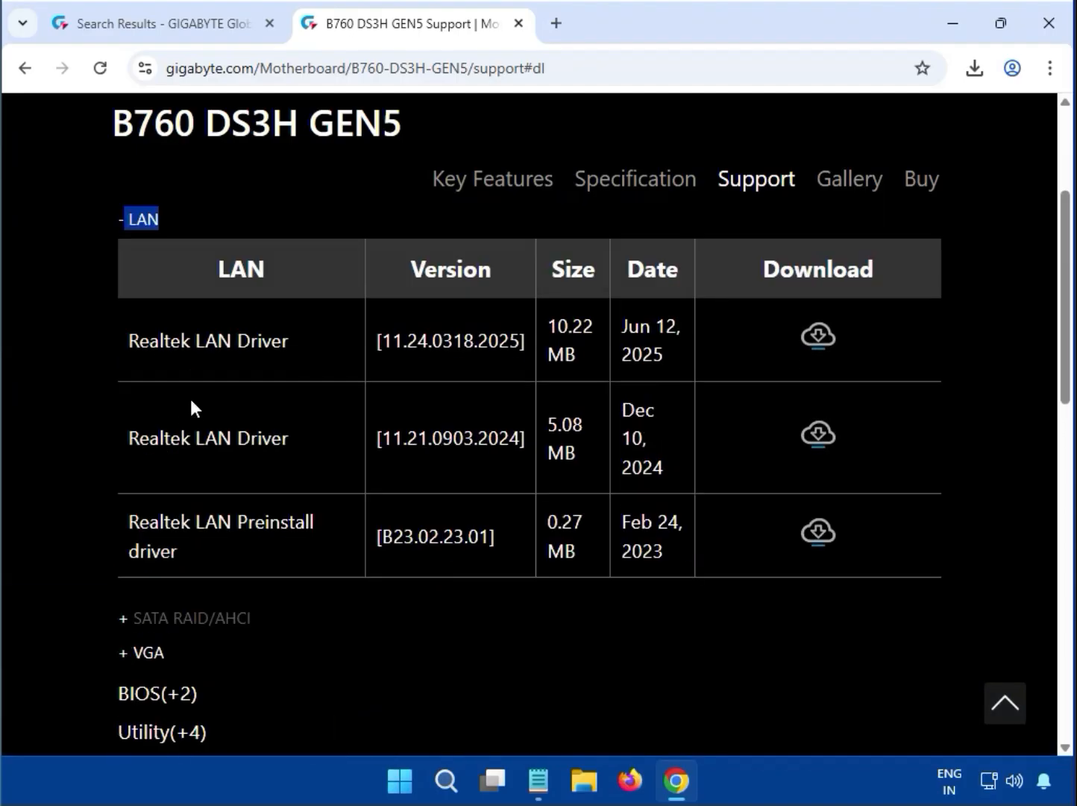
drag(131, 343, 232, 343)
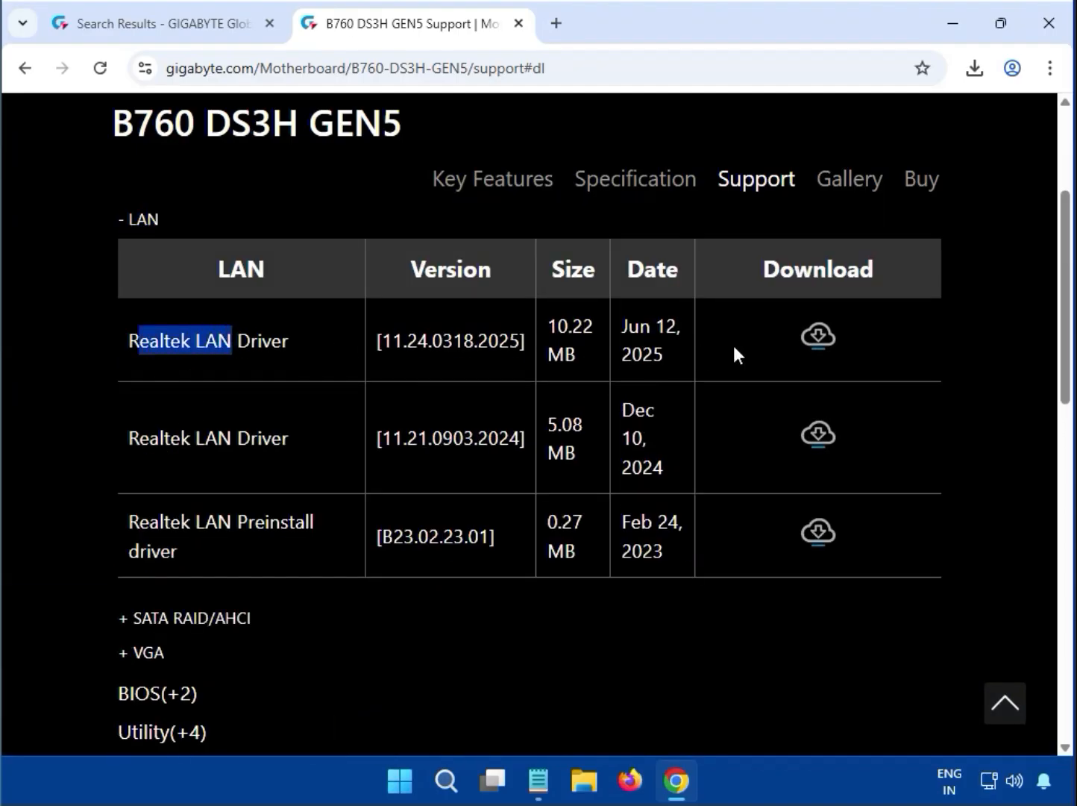
click(818, 339)
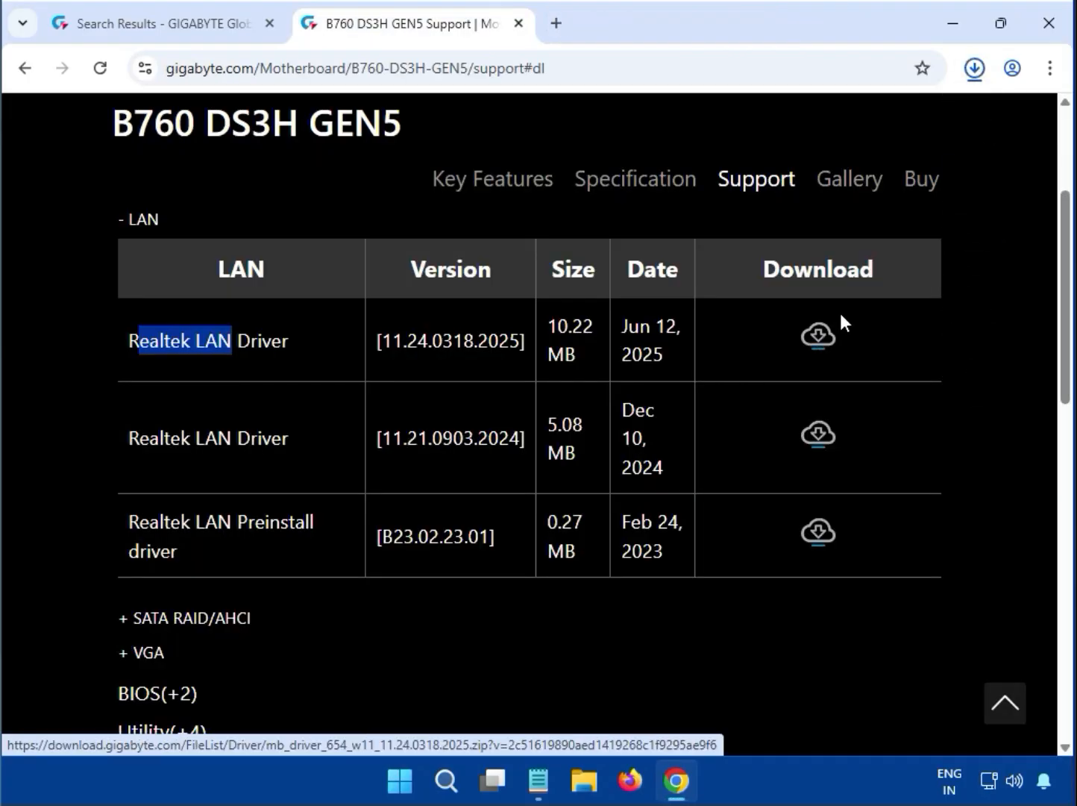
click(979, 239)
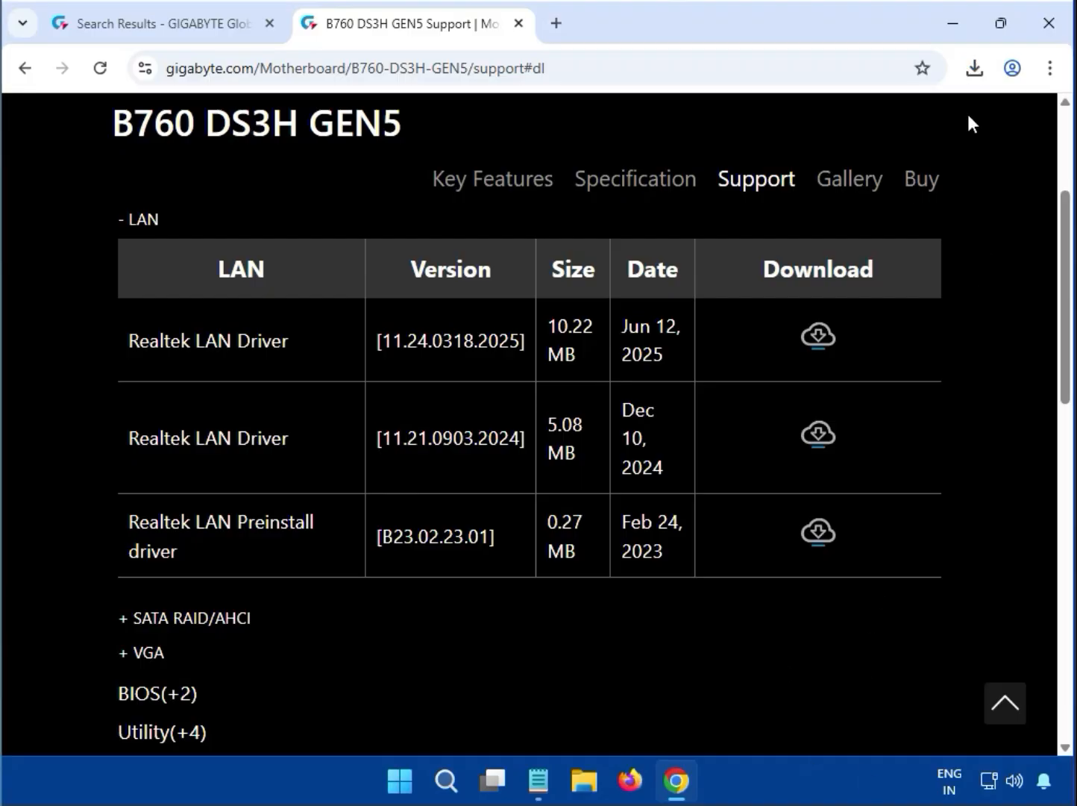
Install Realtek LAN driver 11.24.0318.2025 from its zip, approving UAC, then close 7-Zip
click(975, 68)
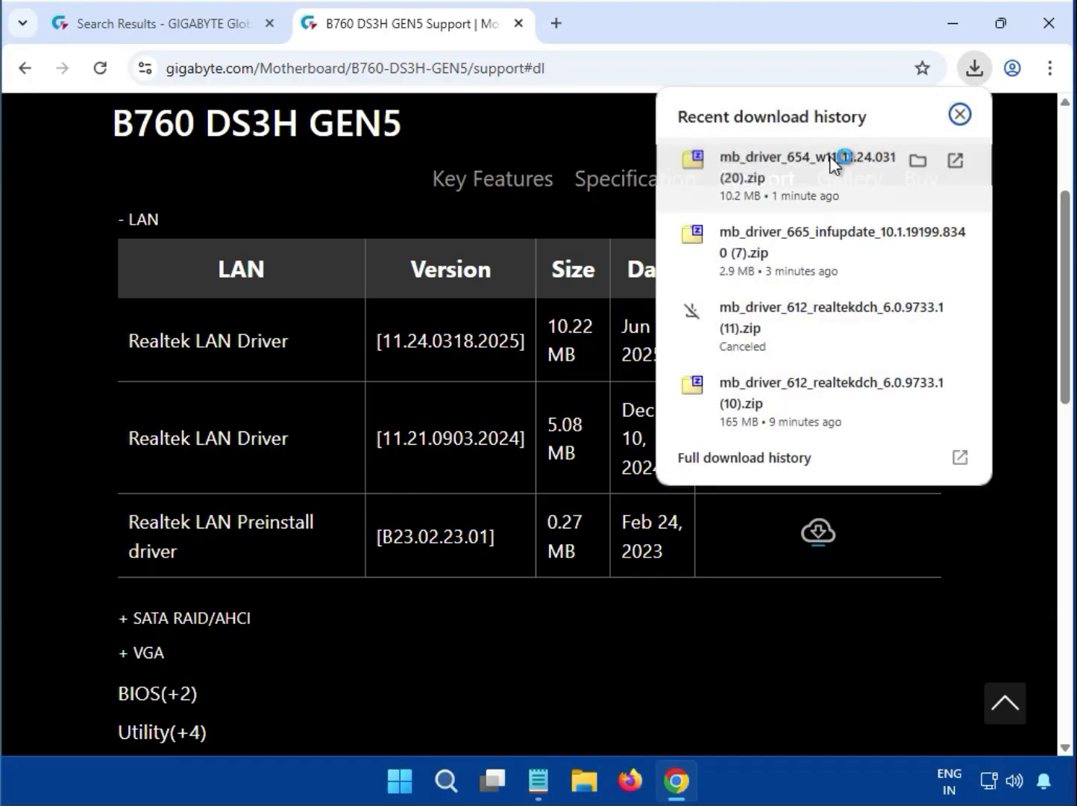
click(829, 156)
double_click(374, 395)
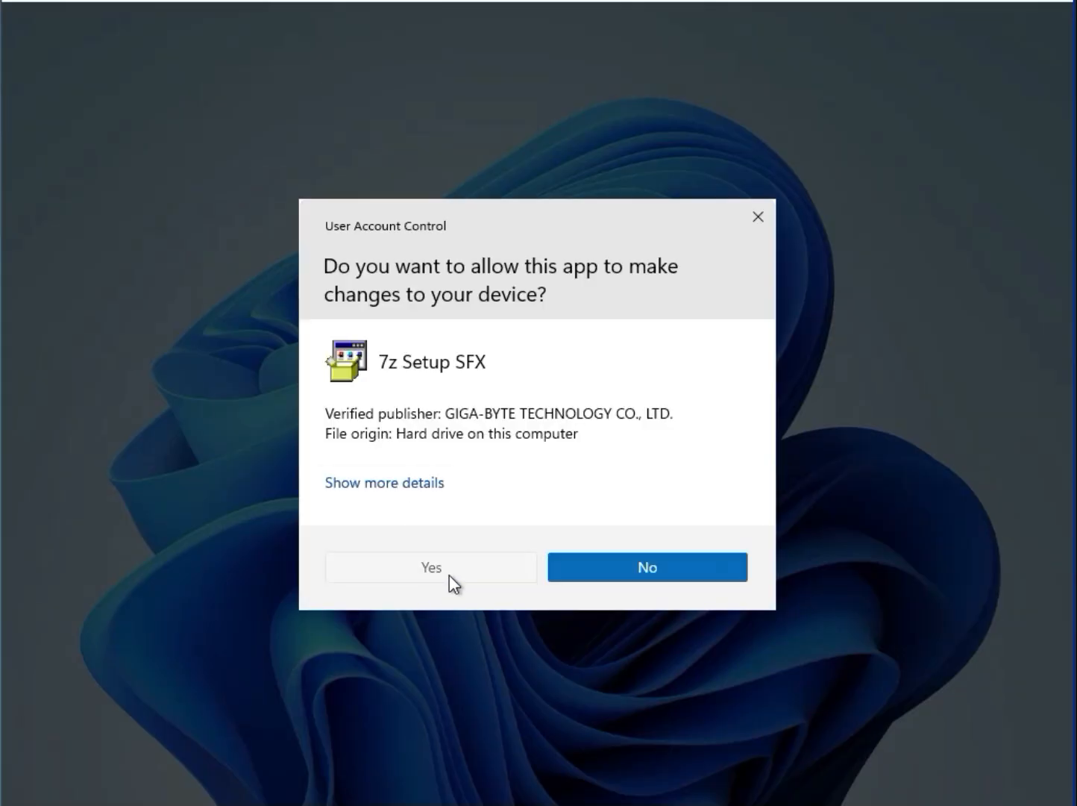
click(449, 575)
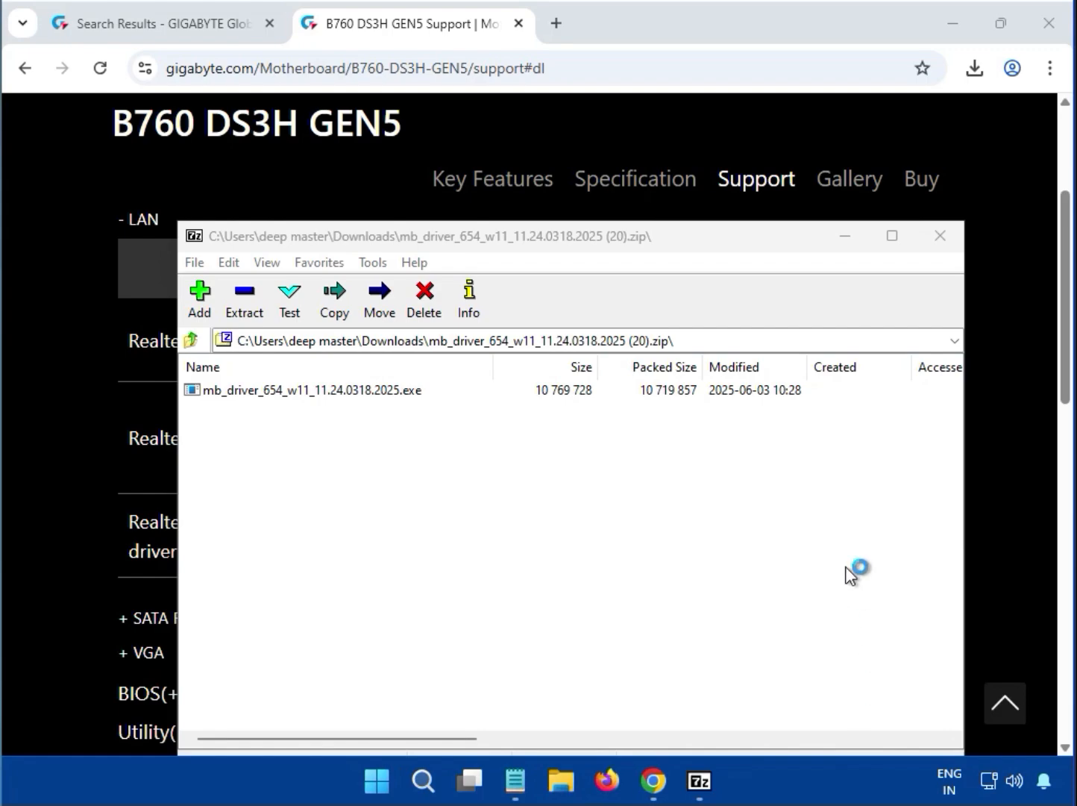
click(940, 237)
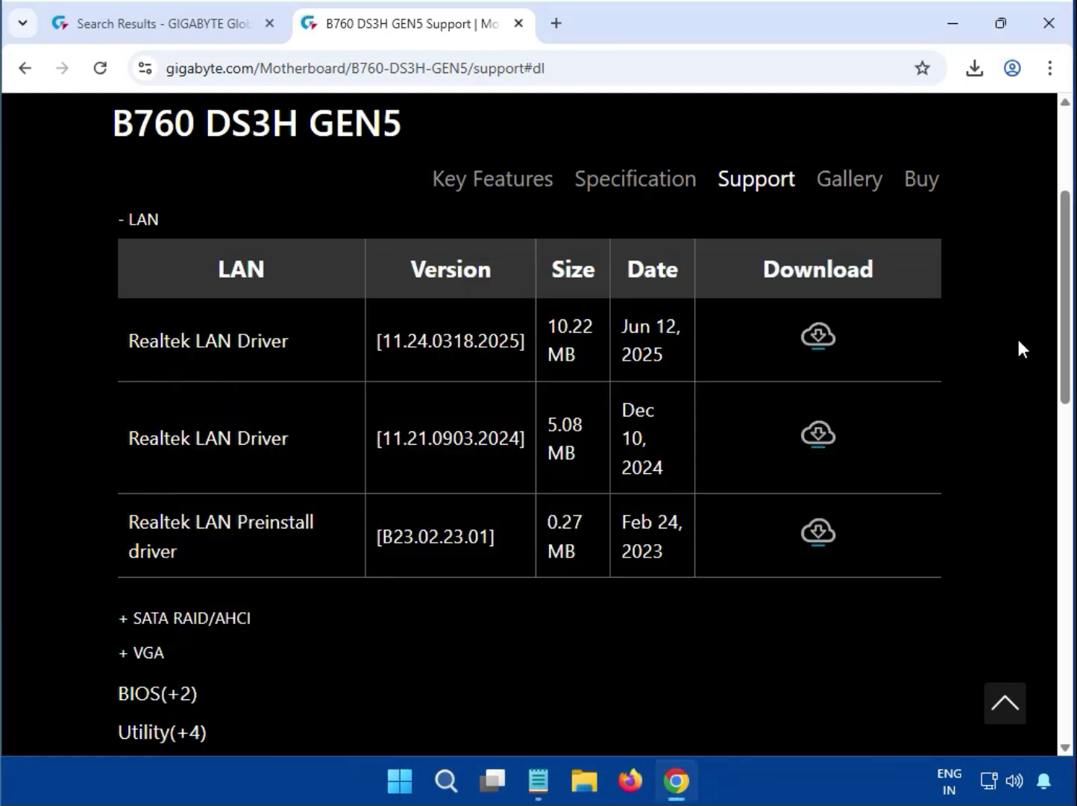
Expand the VGA section and download Intel Graphic Driver 31.0.101.3302 (770.22 MB)
scroll(1020, 343, up, 3)
scroll(1020, 348, up, 2)
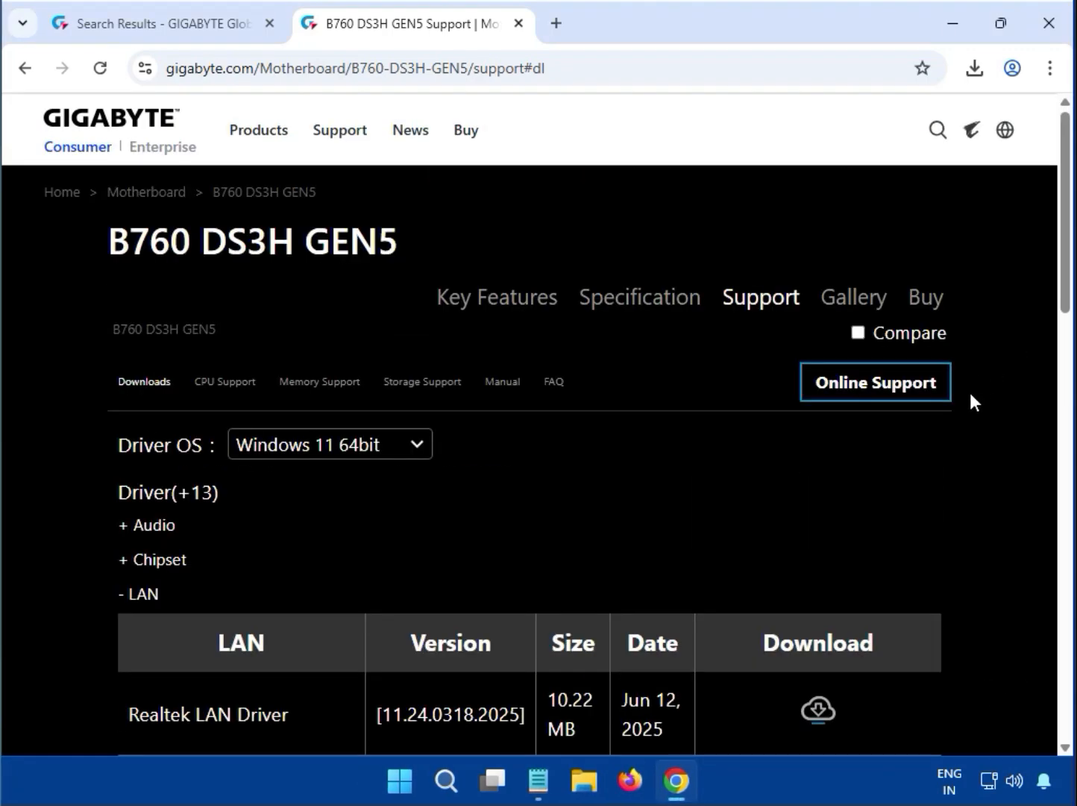
scroll(969, 393, down, 7)
drag(193, 489, 115, 478)
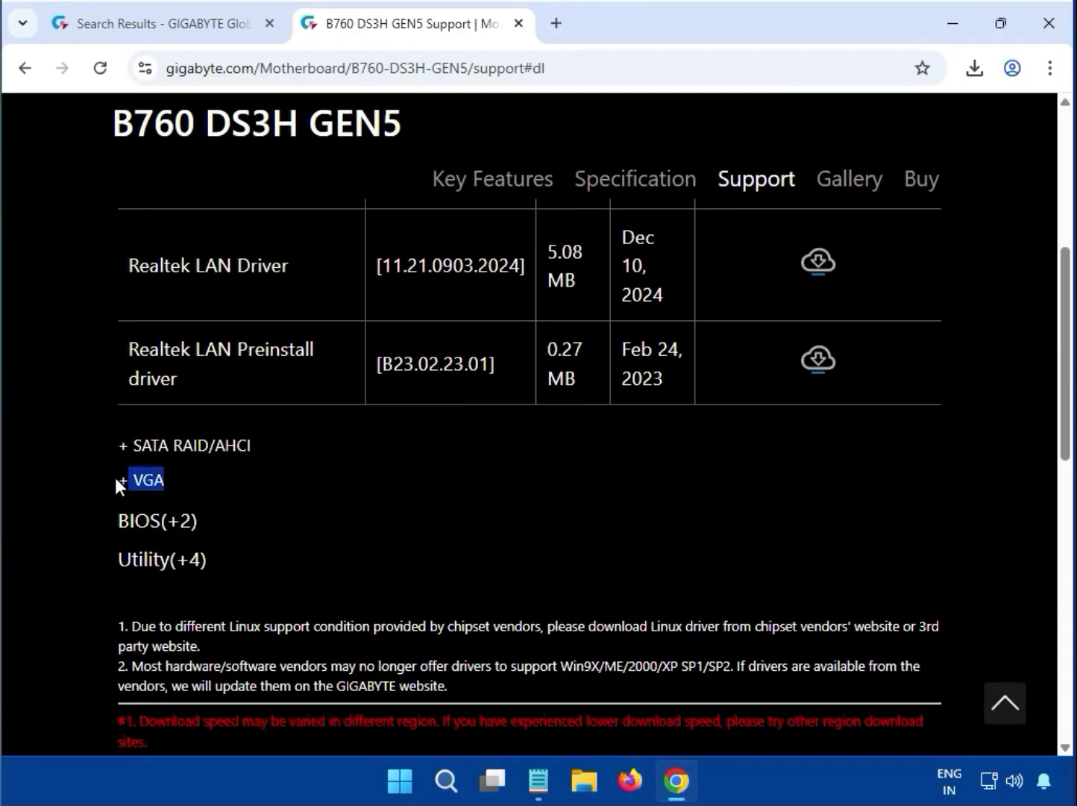
click(170, 496)
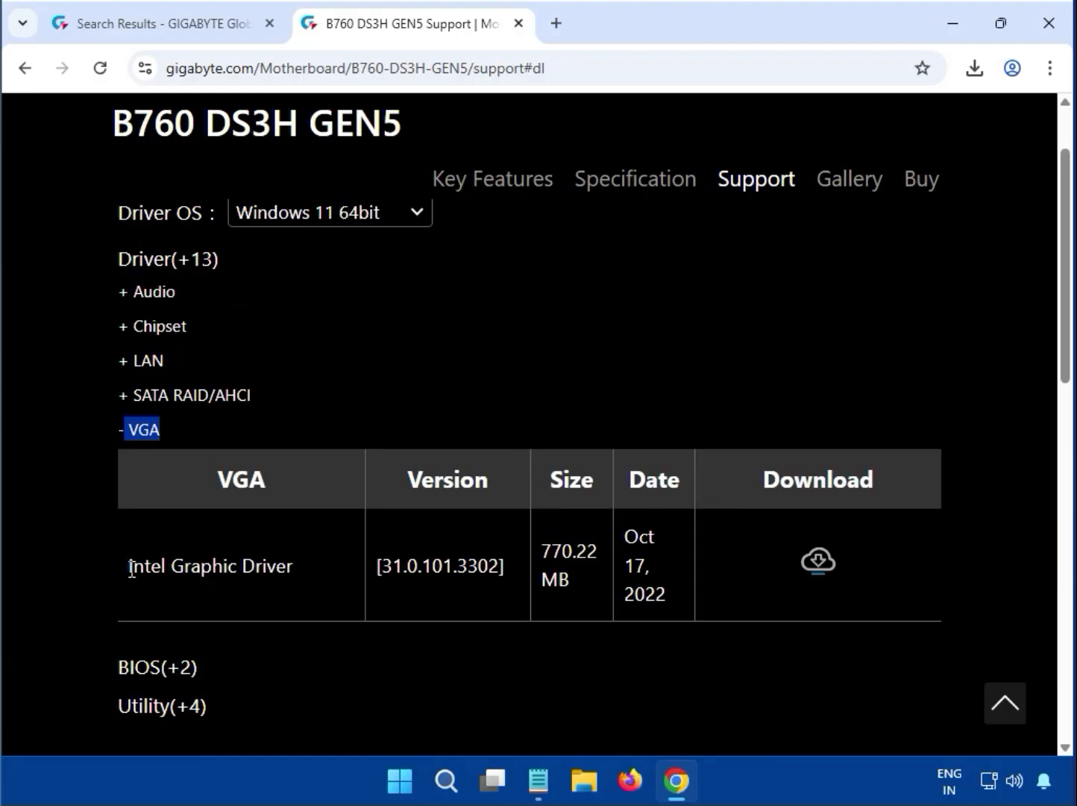
drag(129, 572, 348, 573)
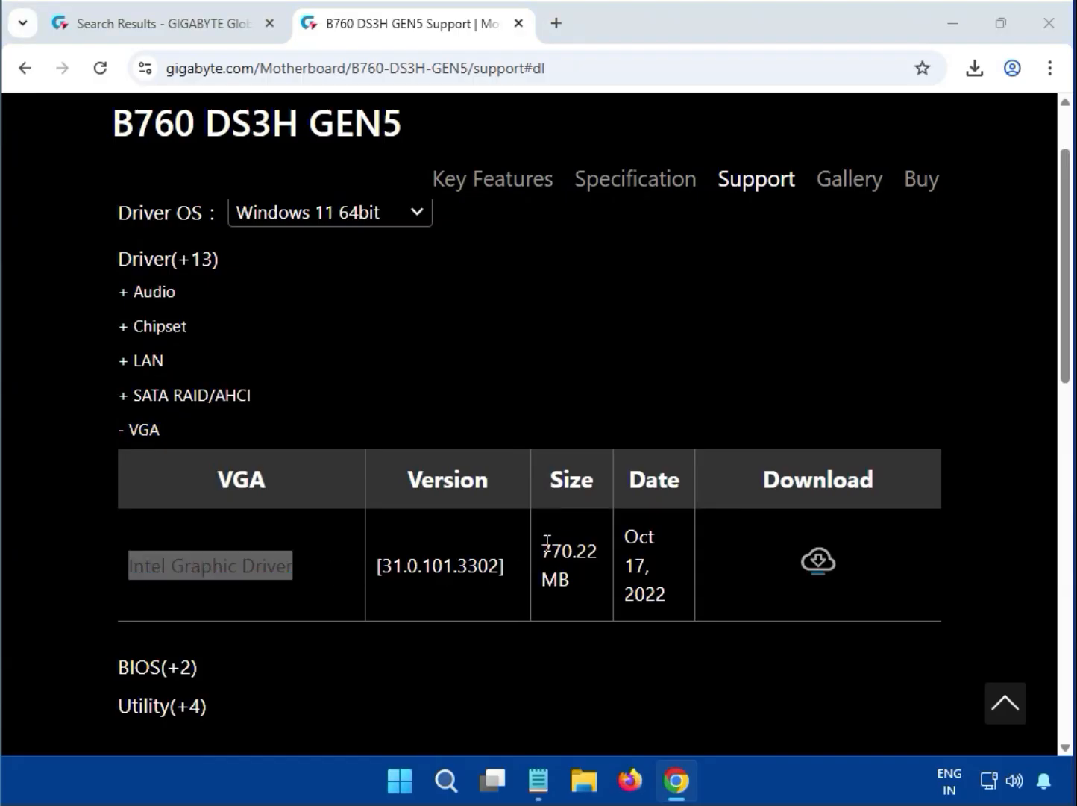
drag(543, 542, 577, 581)
click(818, 567)
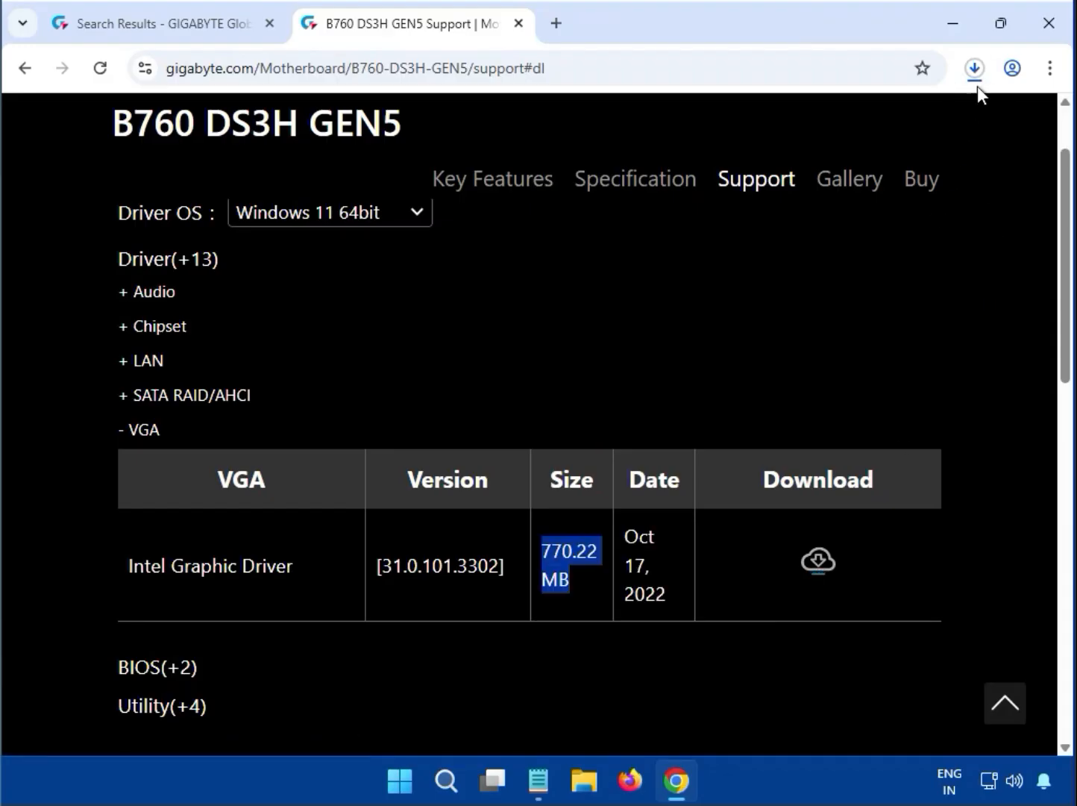
Show Chrome's recent downloads list to check the graphics driver download
click(976, 71)
click(759, 195)
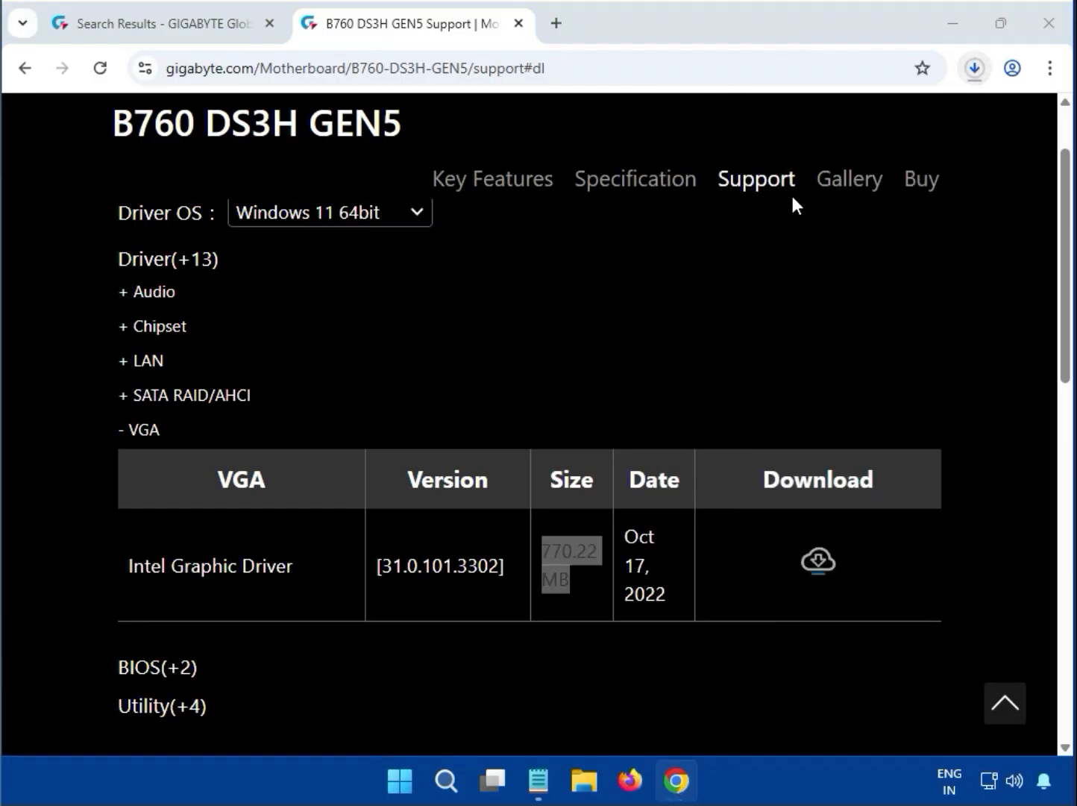
click(968, 71)
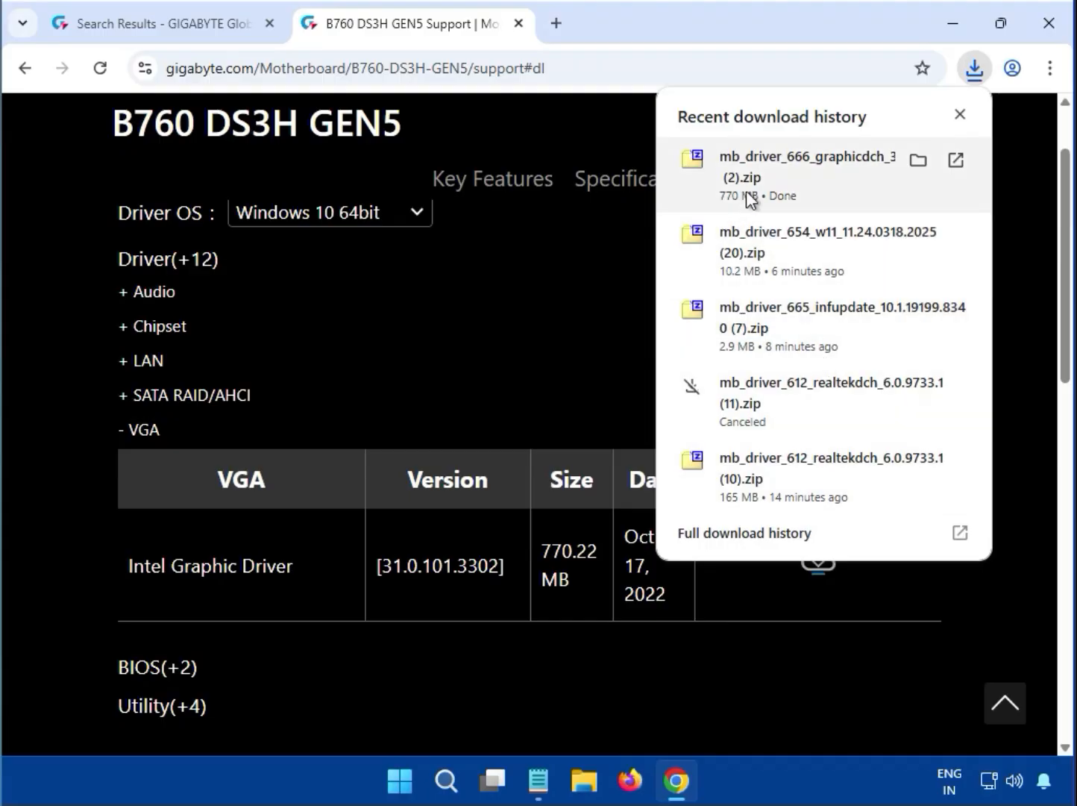
Run mb_driver_666_graphicdch_31.0.101.3302.exe from the downloaded zip in 7-Zip
click(799, 180)
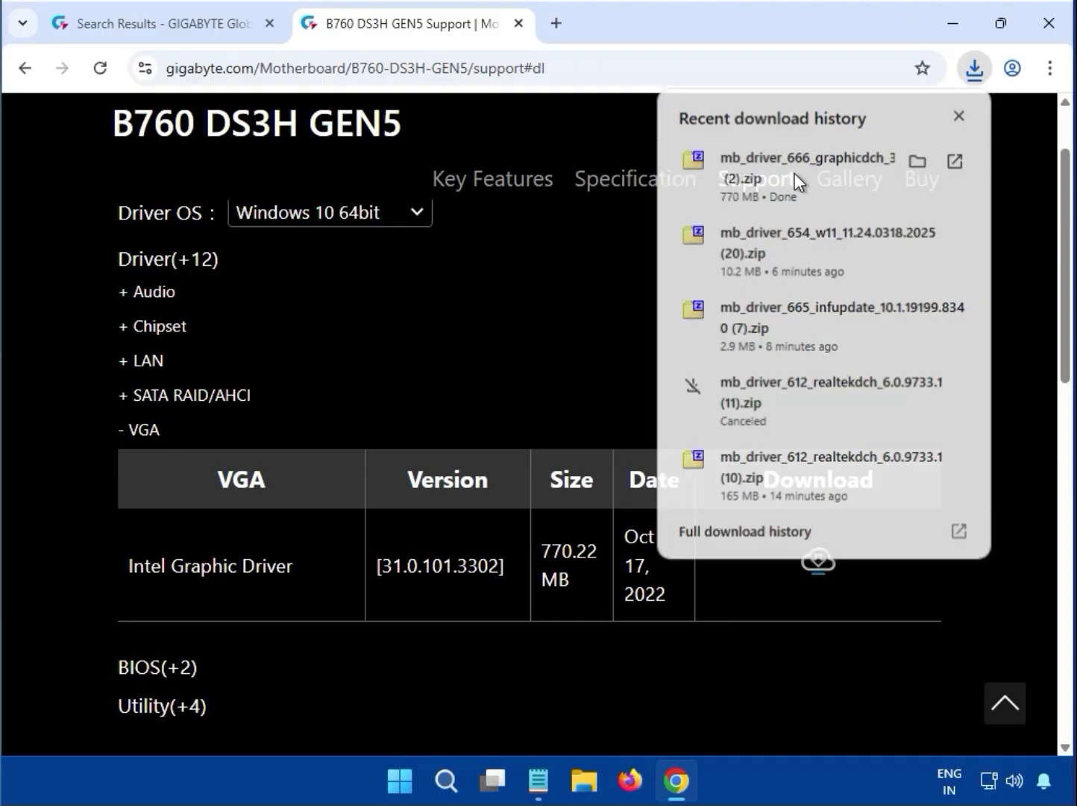
click(374, 393)
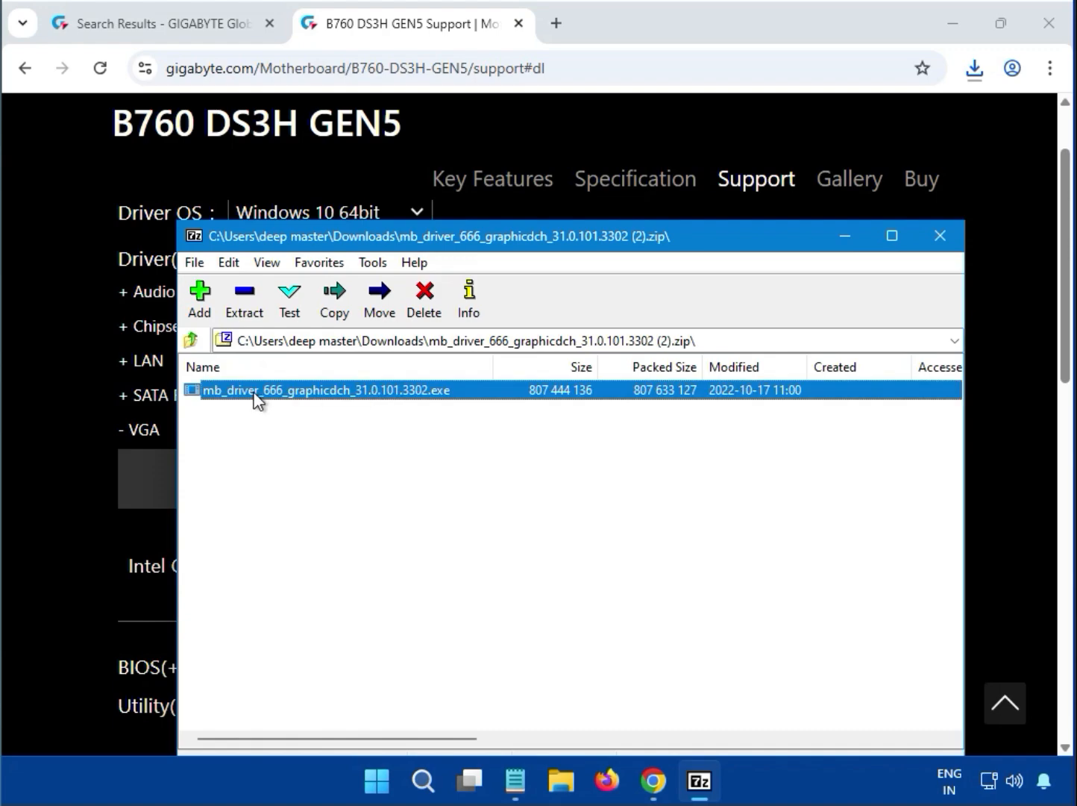
double_click(405, 393)
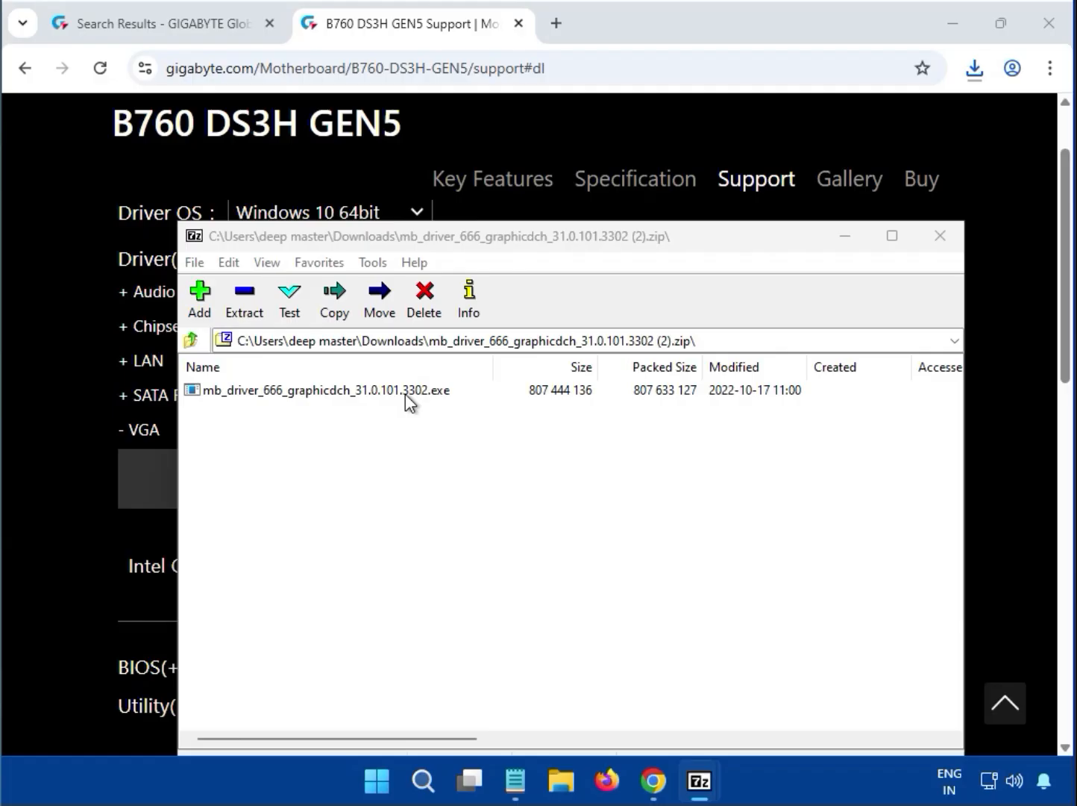
click(405, 394)
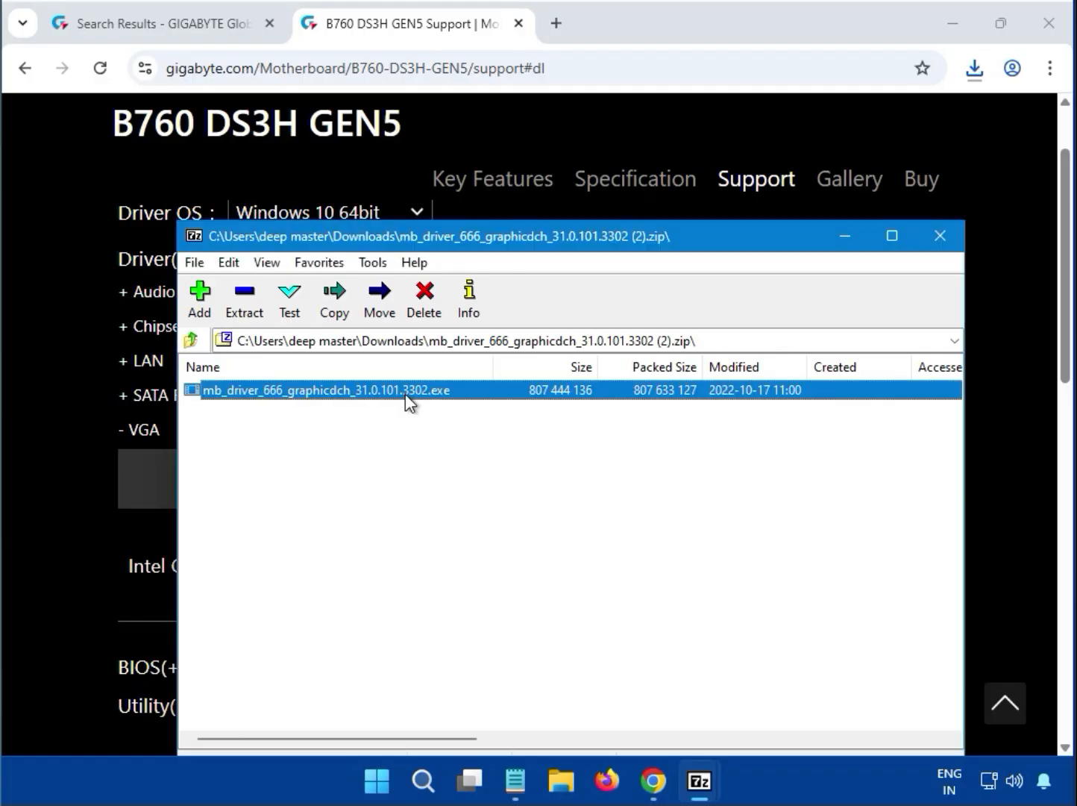
mouse_move(699, 781)
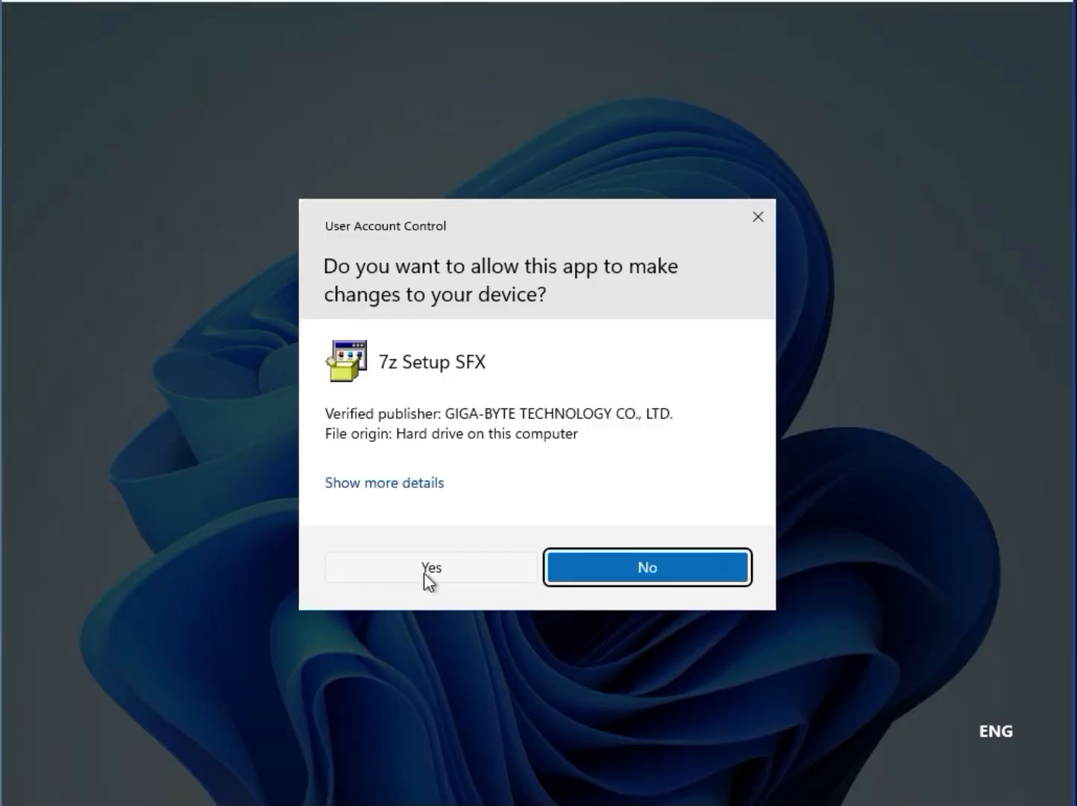
Approve the Intel graphics setup, then close the 7-Zip archive window once installation finishes
click(423, 574)
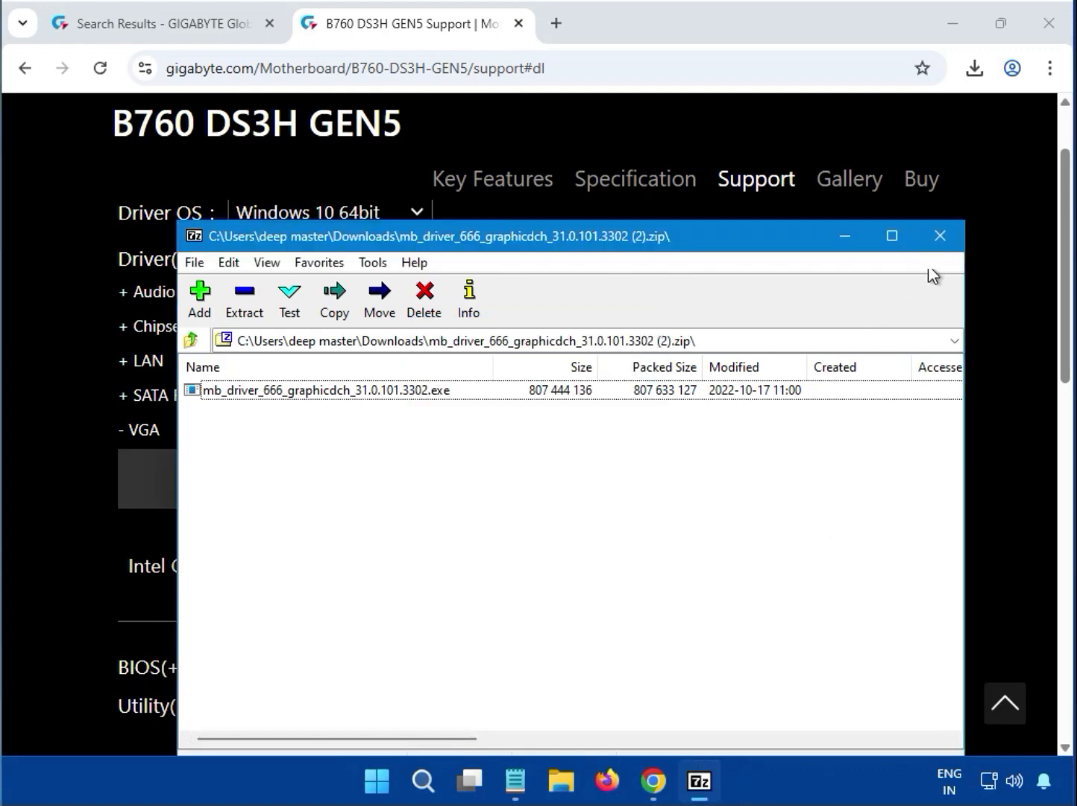
click(938, 243)
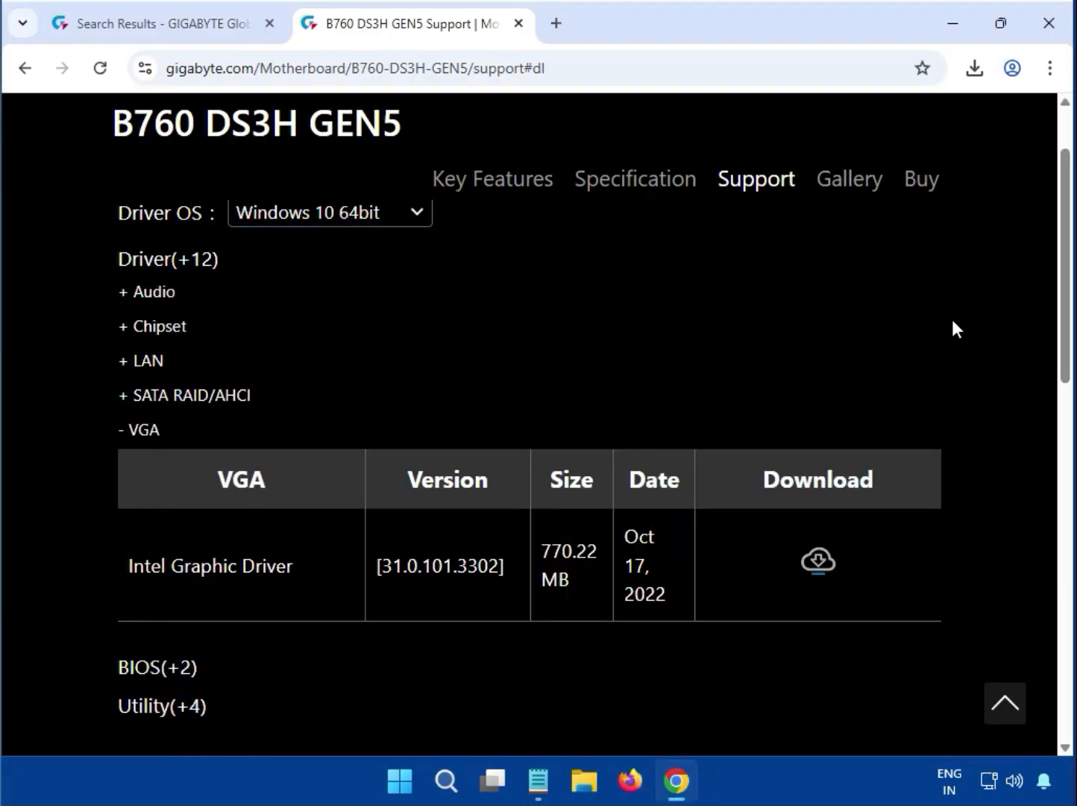
scroll(917, 516, up, 3)
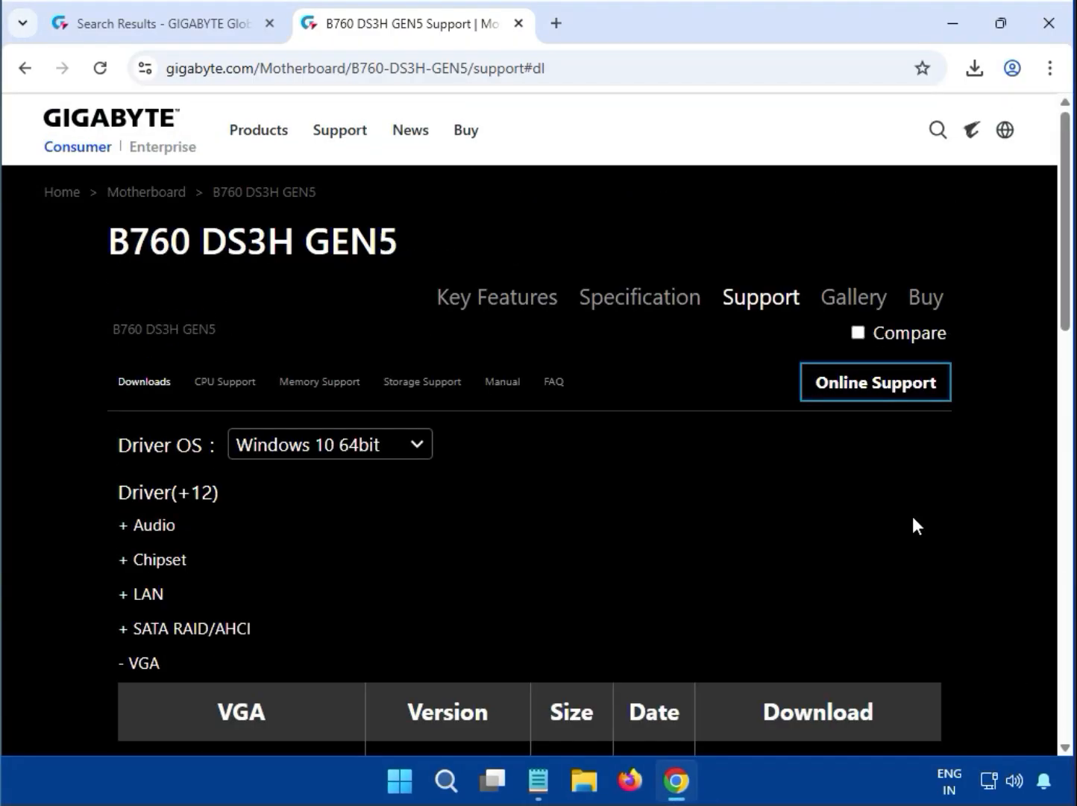